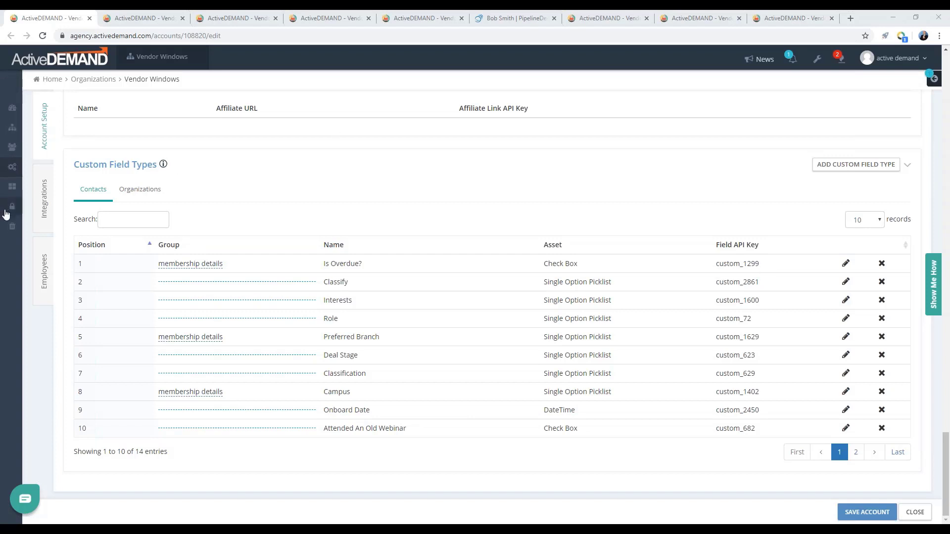
# Examine the contact custom field types in the Vendor Windows account setup
pyautogui.moveTo(9, 220)
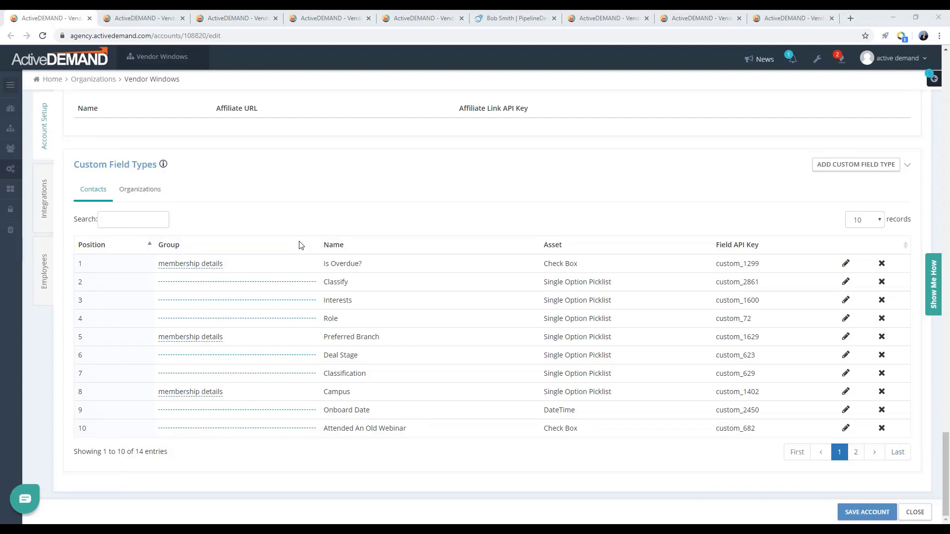
pyautogui.scroll(1, 301, 245)
pyautogui.scroll(2, 301, 245)
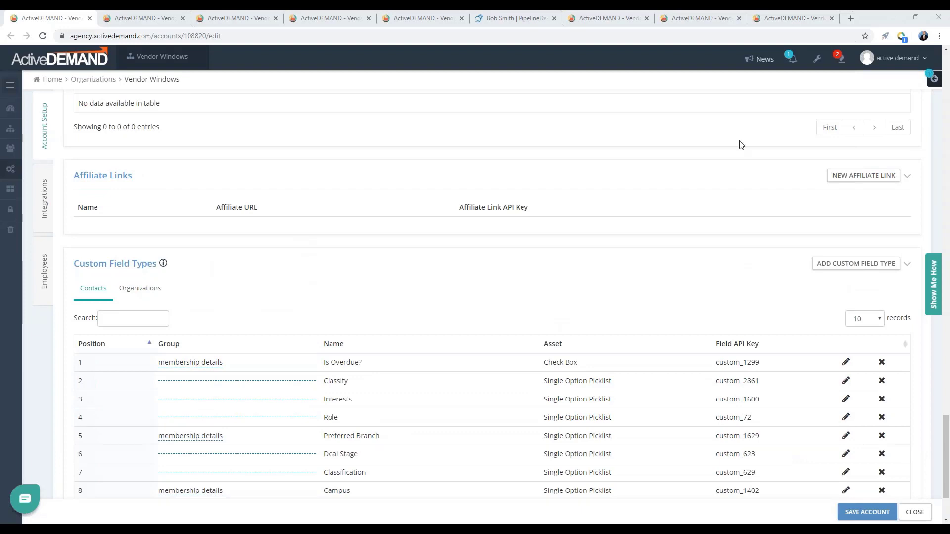
# Go to the open contact import's data mapping preview and map the First Name column to the First Name field
pyautogui.click(143, 19)
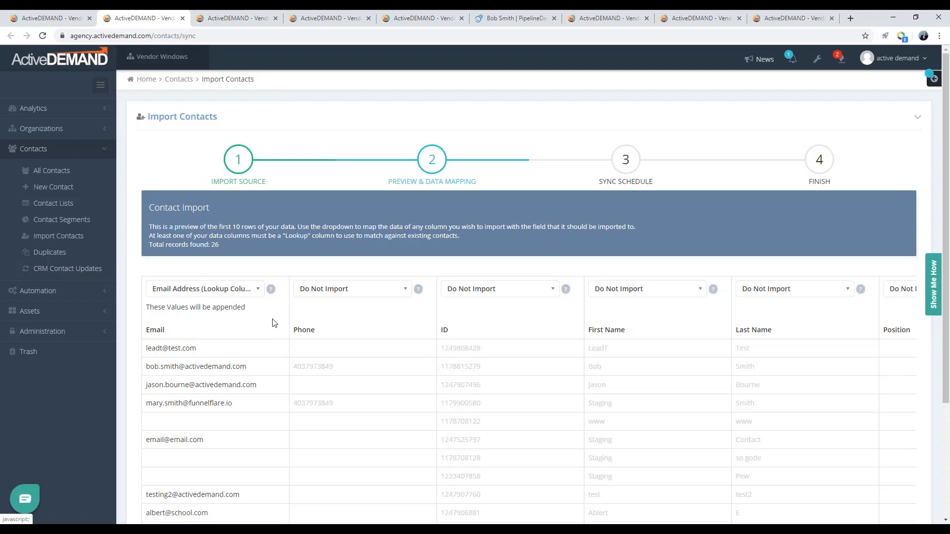
pyautogui.scroll(-3, 273, 324)
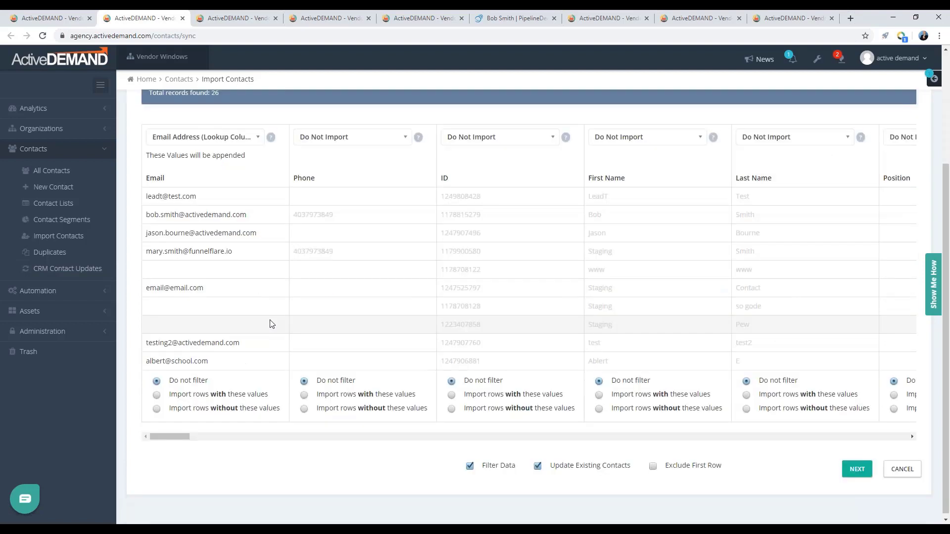
pyautogui.scroll(-1, 271, 325)
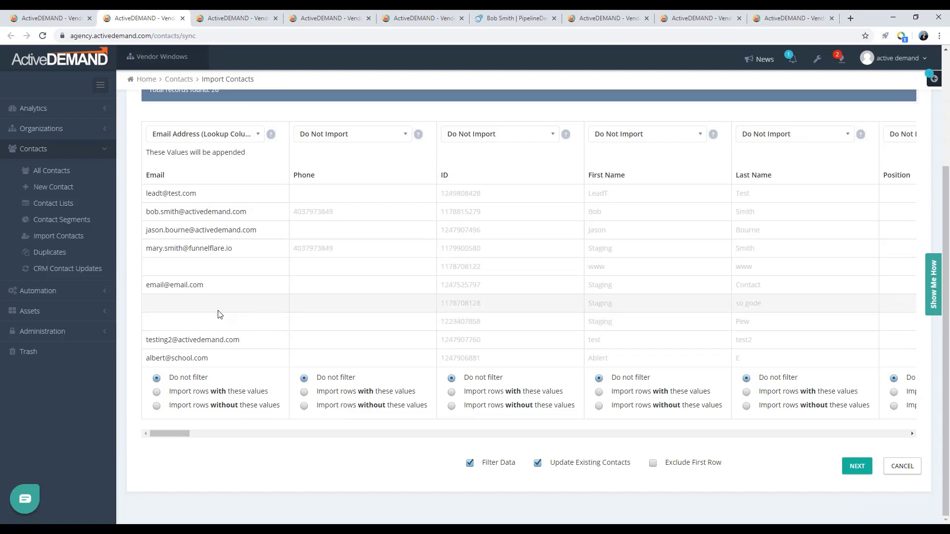
pyautogui.scroll(1, 218, 315)
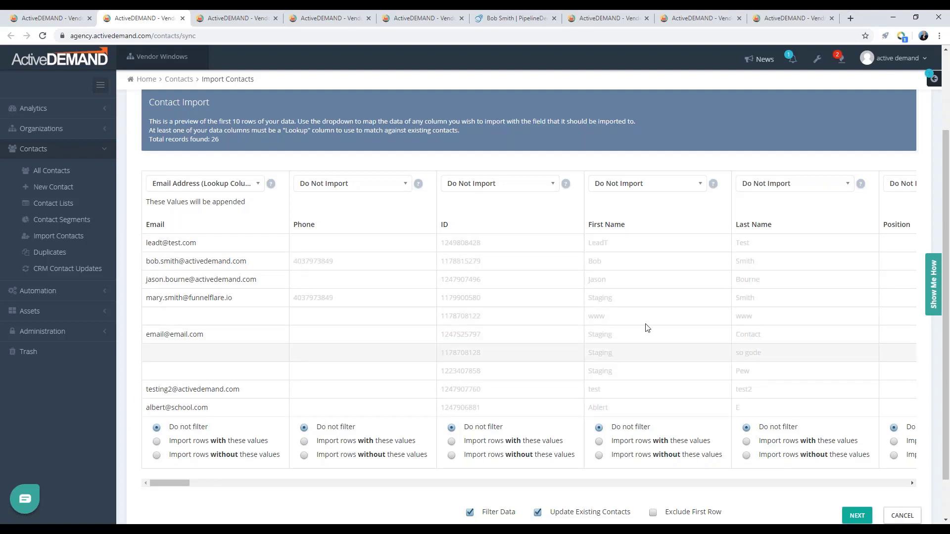
pyautogui.click(631, 184)
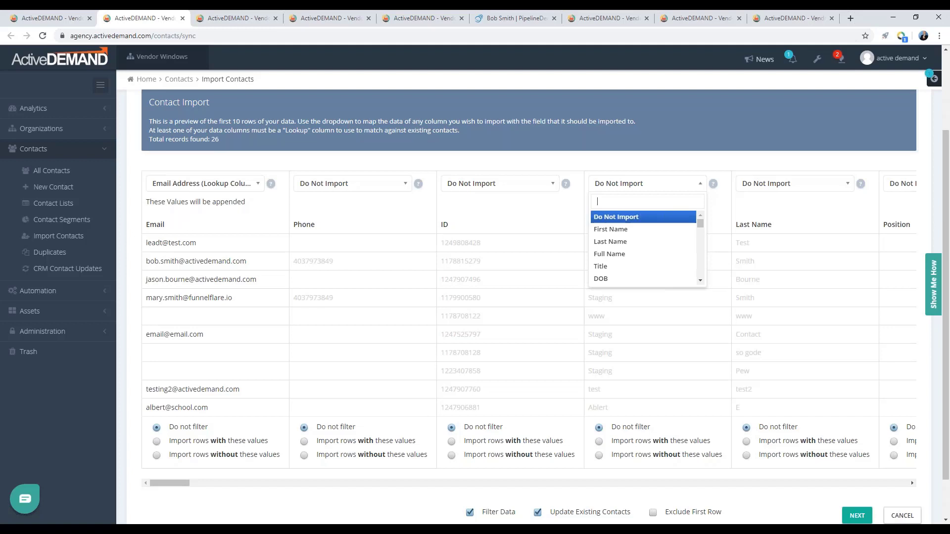
pyautogui.click(614, 230)
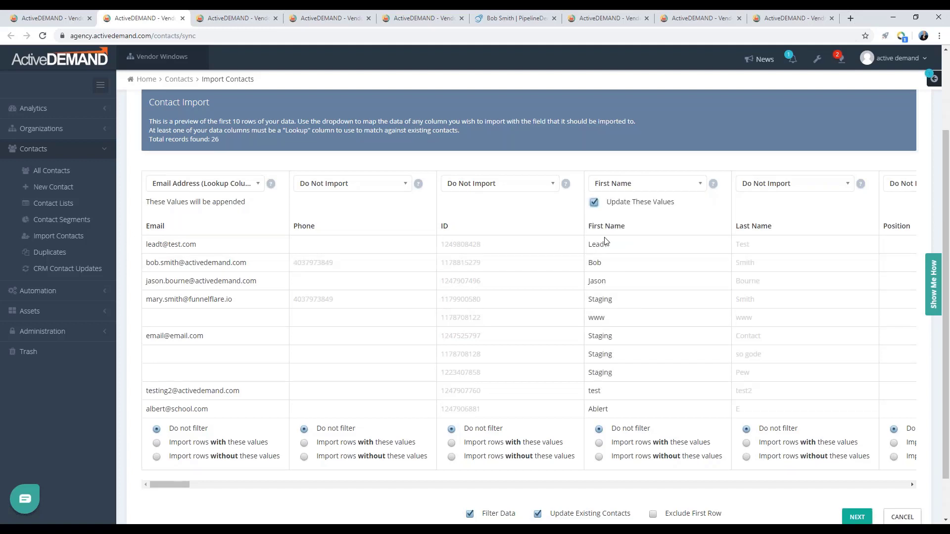
# Search the mapping options of an organization column in the contact import for "org" and assign a matching field
pyautogui.moveTo(183, 489); pyautogui.dragTo(591, 495)
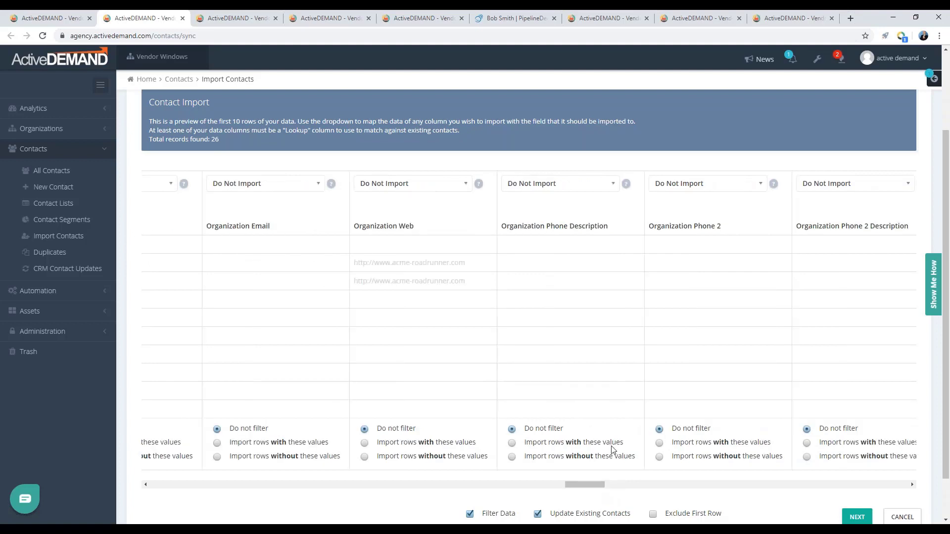
pyautogui.scroll(-1, 613, 449)
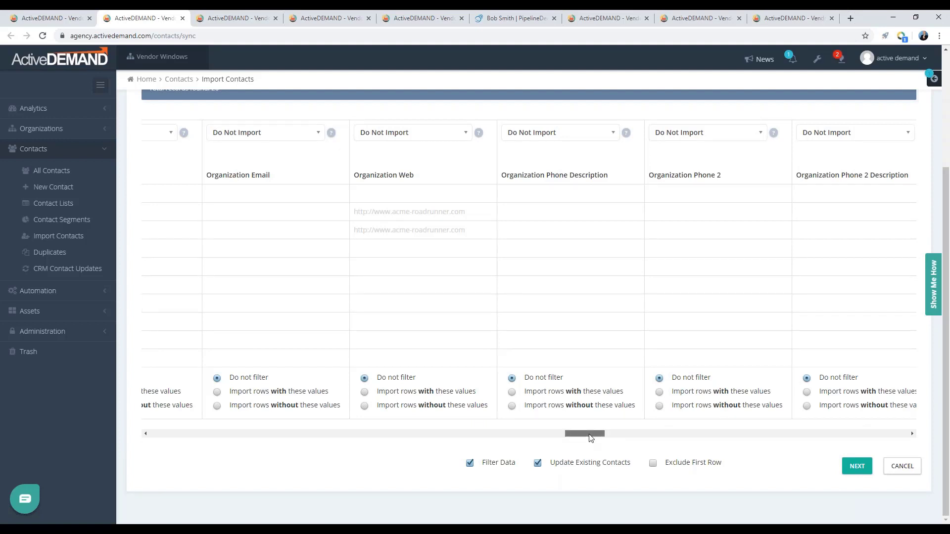
pyautogui.moveTo(590, 436); pyautogui.dragTo(536, 440)
pyautogui.click(388, 133)
pyautogui.write('org')
pyautogui.click(393, 166)
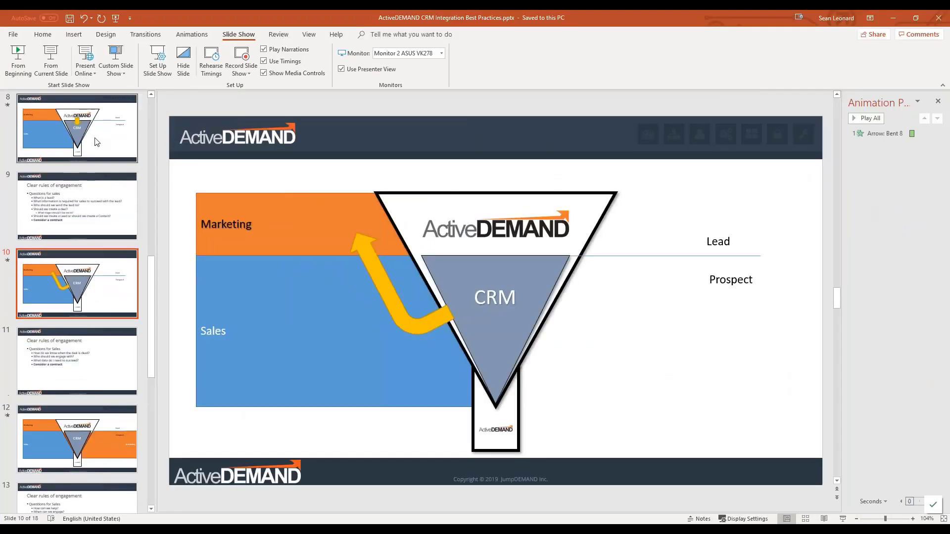
# Show slide 8 of the CRM Integration Best Practices presentation in PowerPoint and return to the Sales Notifications workflow in the browser
pyautogui.click(97, 142)
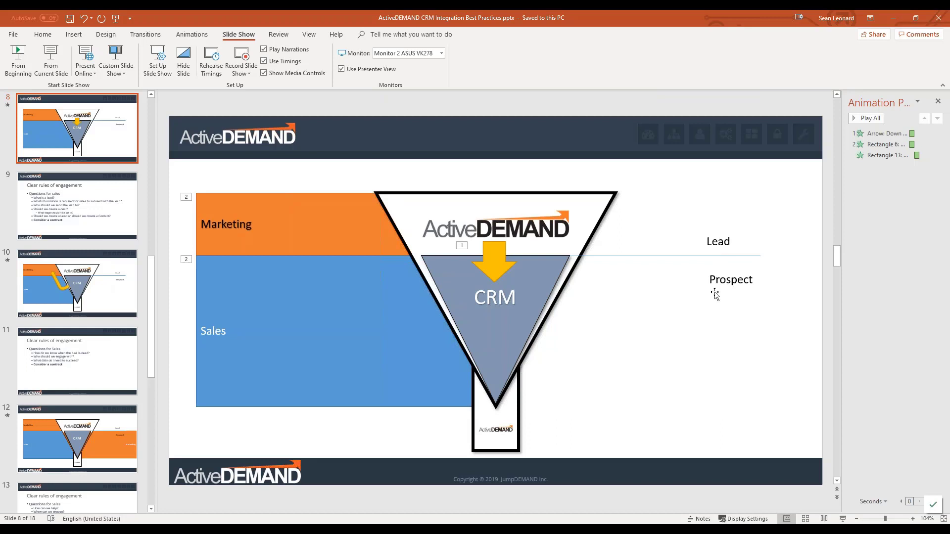
pyautogui.doubleClick(691, 19)
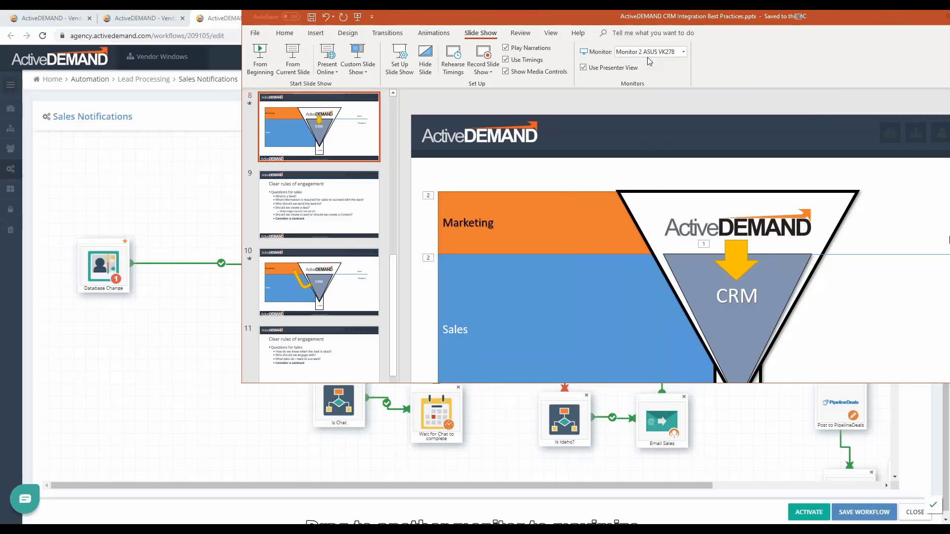
pyautogui.click(183, 156)
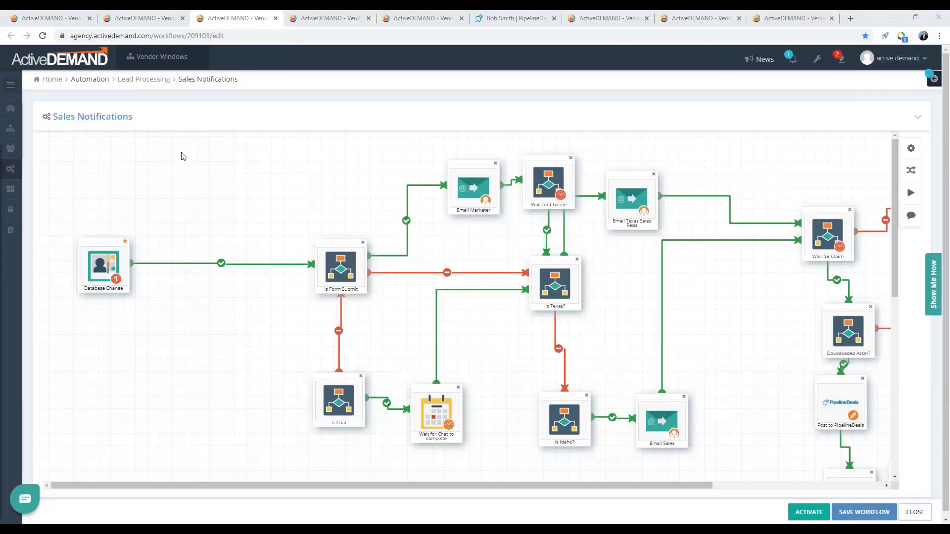
# Rearrange the Sales Notifications workflow by moving the Database Change block higher and the Email Marketer and Wait for Change blocks up and leftward
pyautogui.click(112, 260)
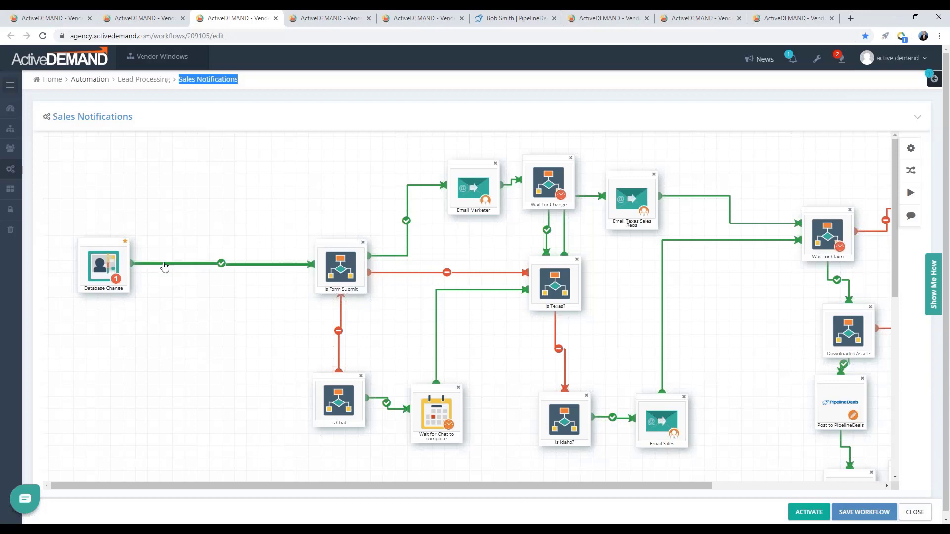
pyautogui.moveTo(110, 239); pyautogui.dragTo(126, 225)
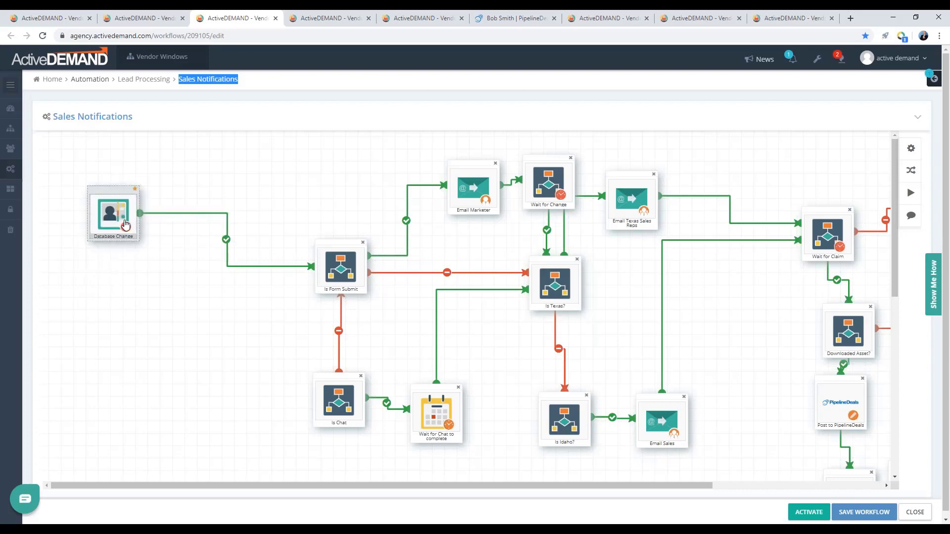
pyautogui.click(125, 225)
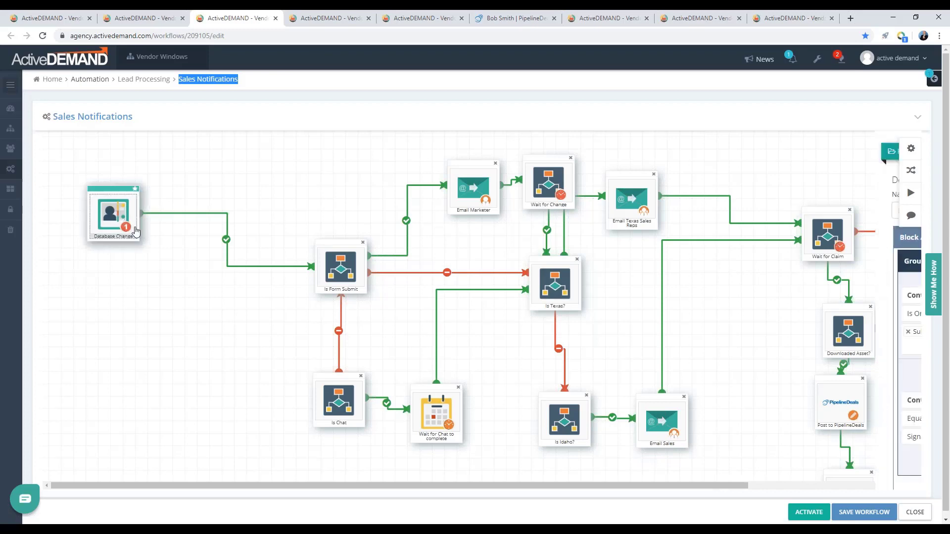
pyautogui.click(244, 346)
pyautogui.moveTo(467, 191); pyautogui.dragTo(425, 183)
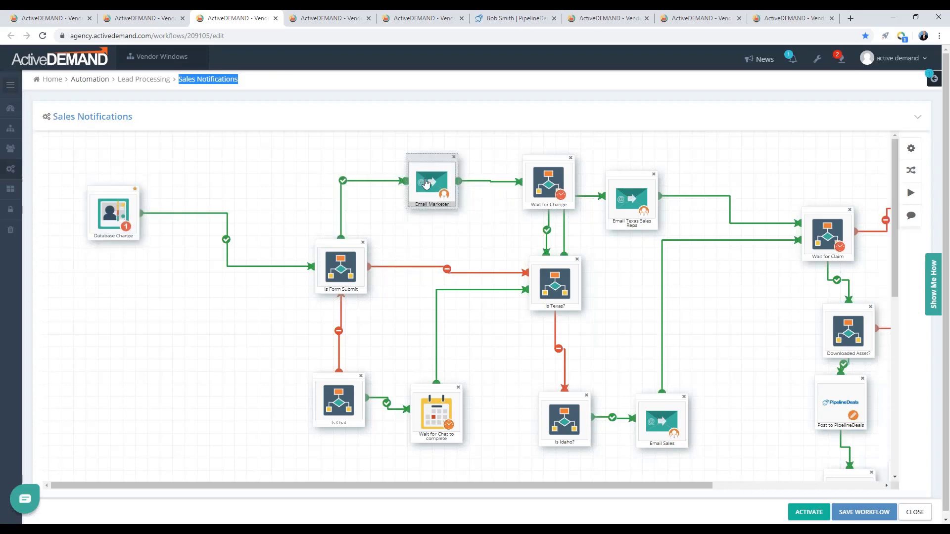
pyautogui.click(548, 184)
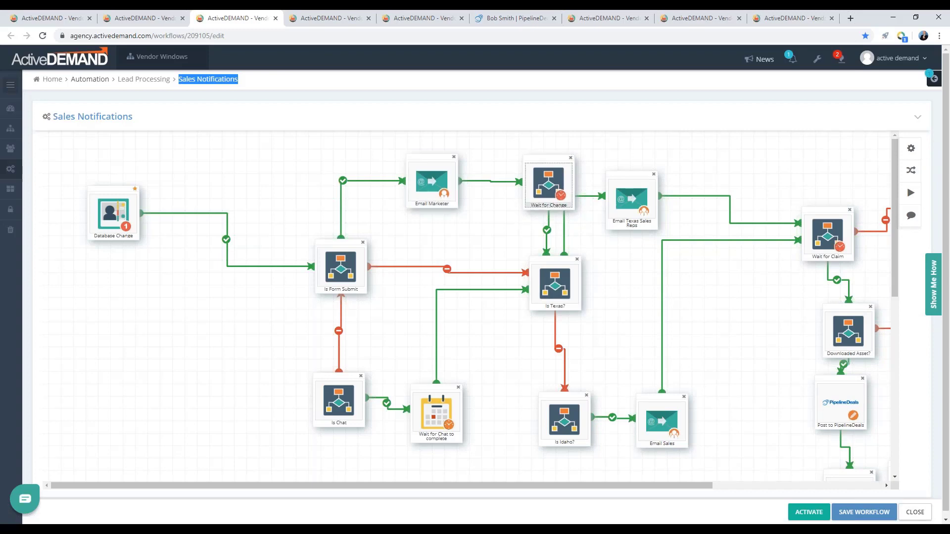
pyautogui.moveTo(548, 184); pyautogui.dragTo(505, 164)
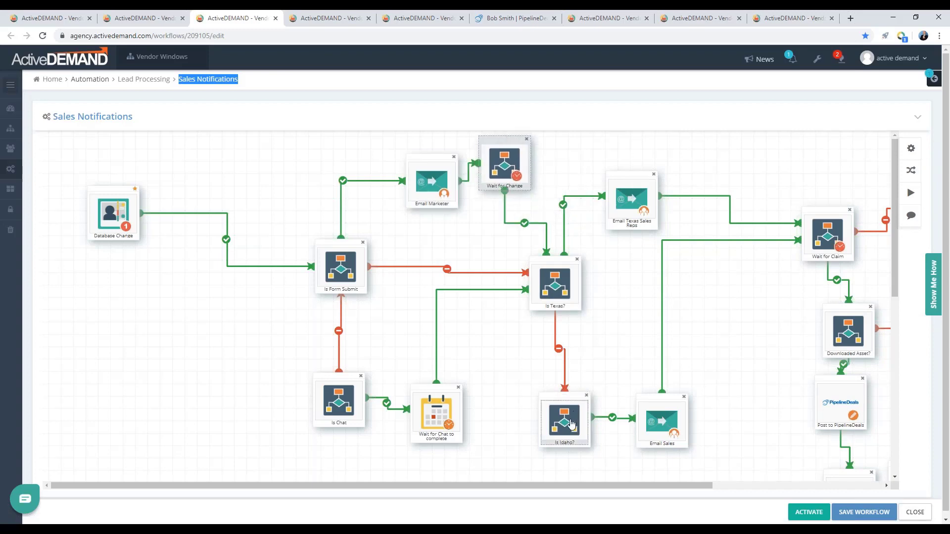
# Open the properties of the Email Texas Sales Reps action and examine its recipient, details and email preview
pyautogui.click(635, 211)
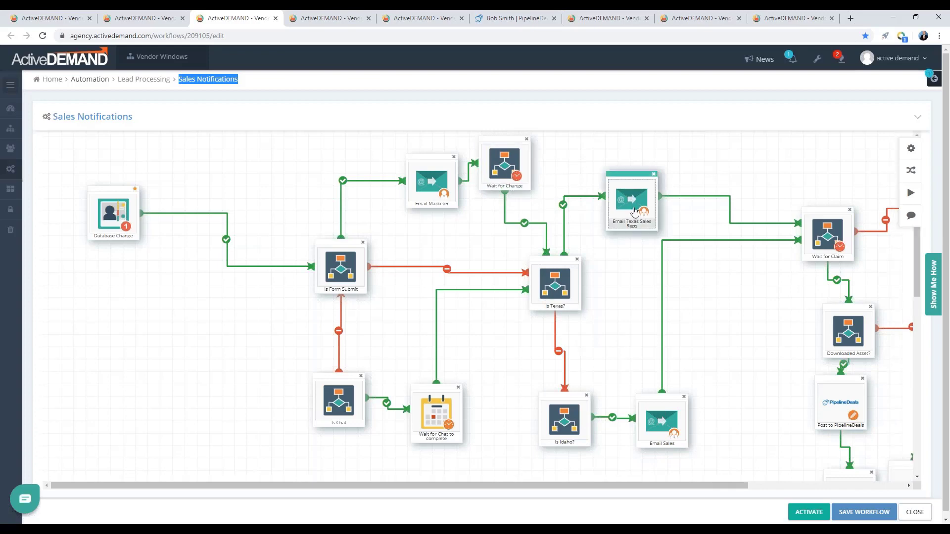
pyautogui.doubleClick(635, 212)
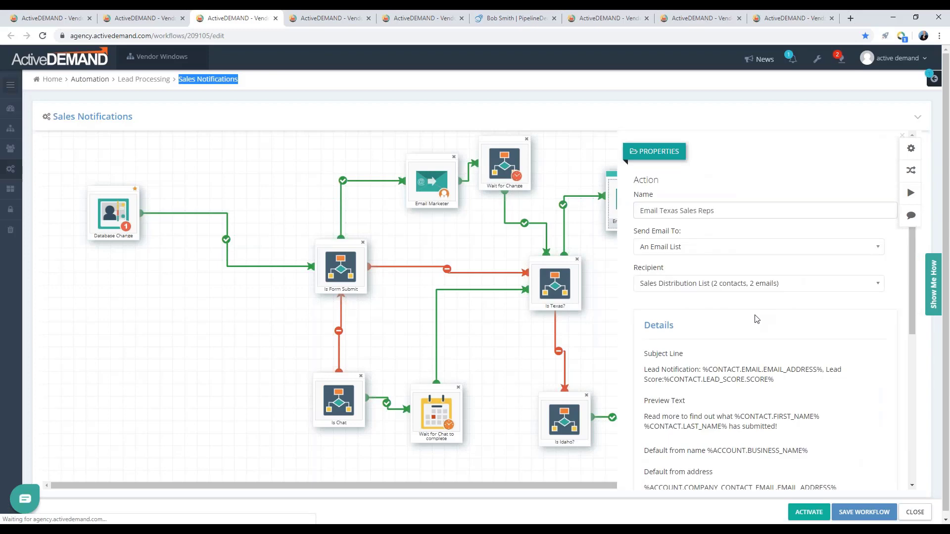
pyautogui.scroll(-5, 756, 320)
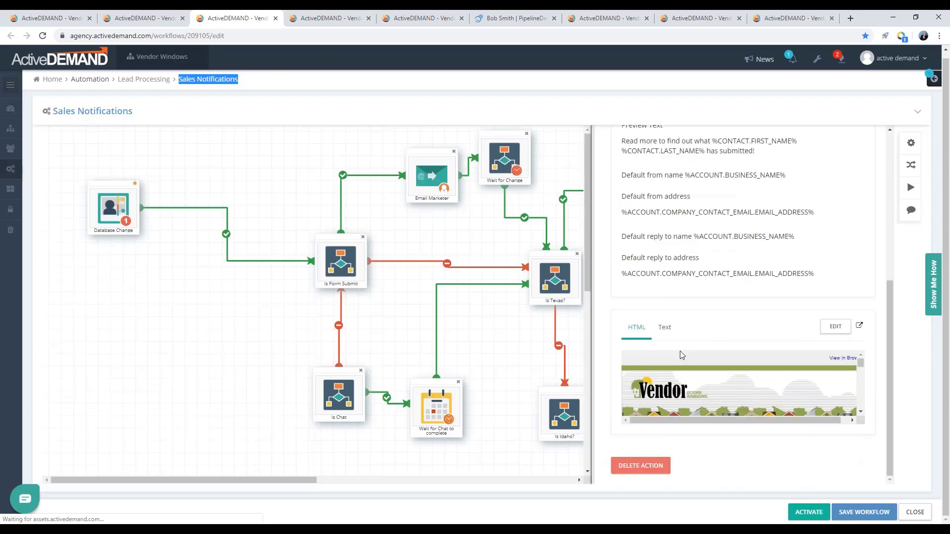
pyautogui.scroll(-5, 681, 355)
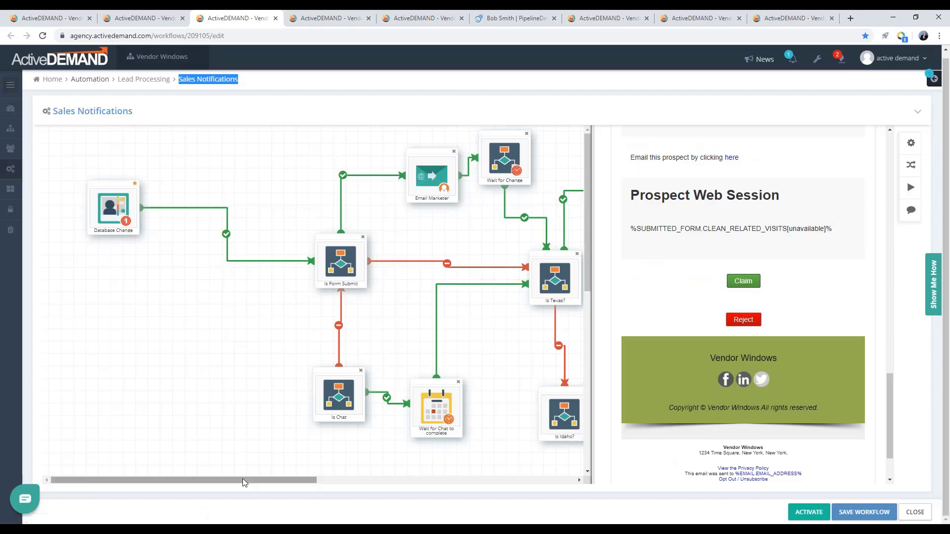
# Set the Post to PipelineDeals action following Downloaded Asset? to not change the stage if the deal already exists
pyautogui.moveTo(242, 479); pyautogui.dragTo(484, 496)
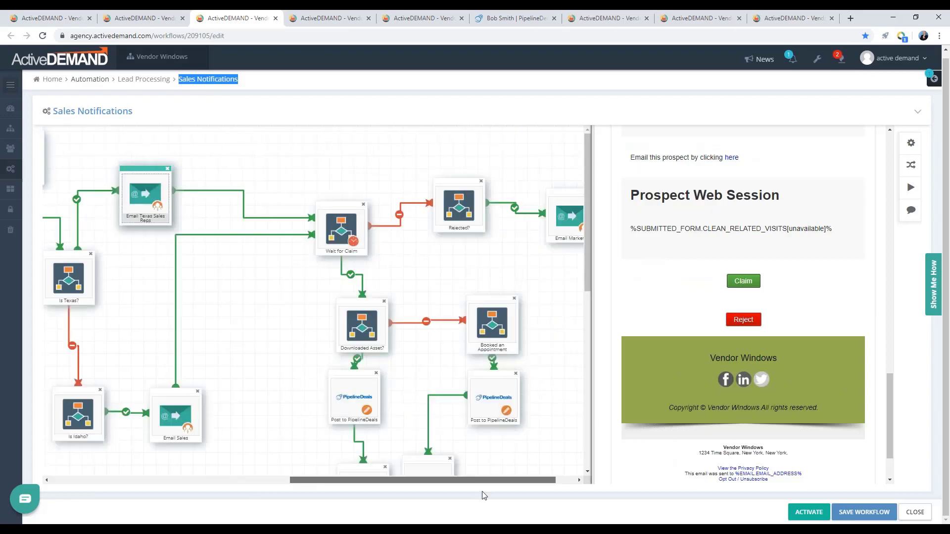
pyautogui.scroll(-2, 461, 347)
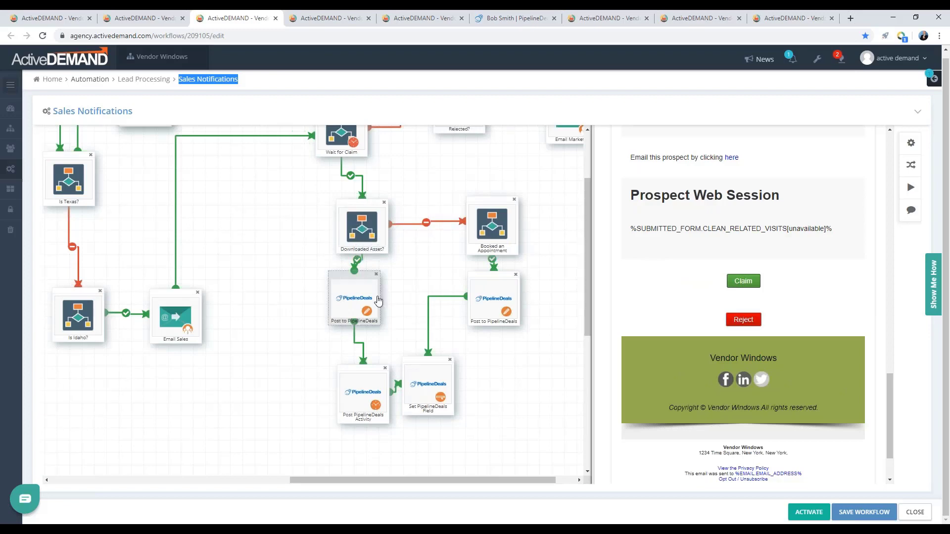
pyautogui.click(355, 309)
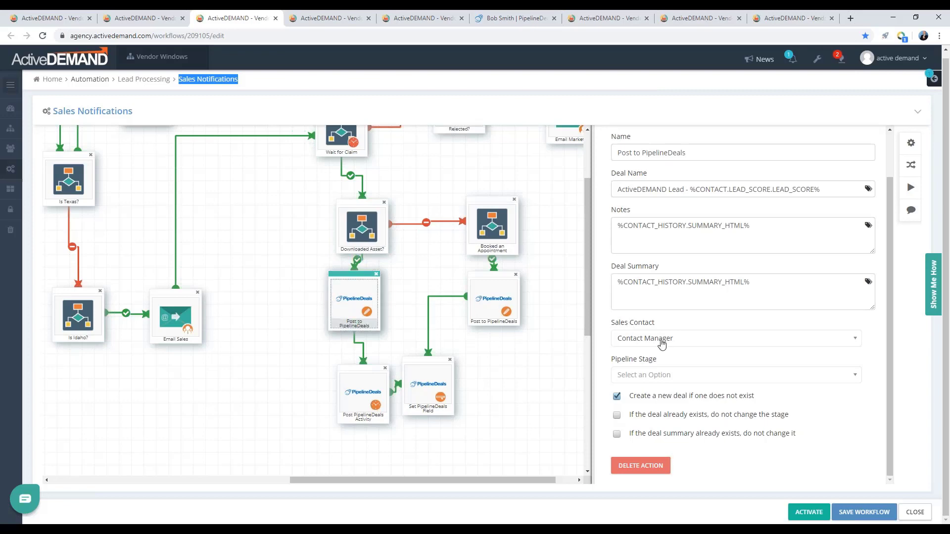
pyautogui.click(618, 419)
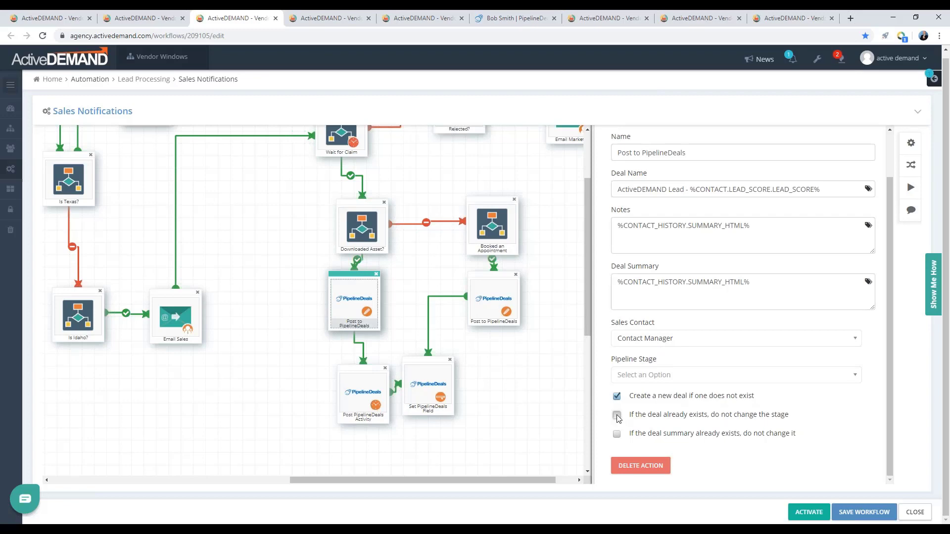
pyautogui.click(617, 418)
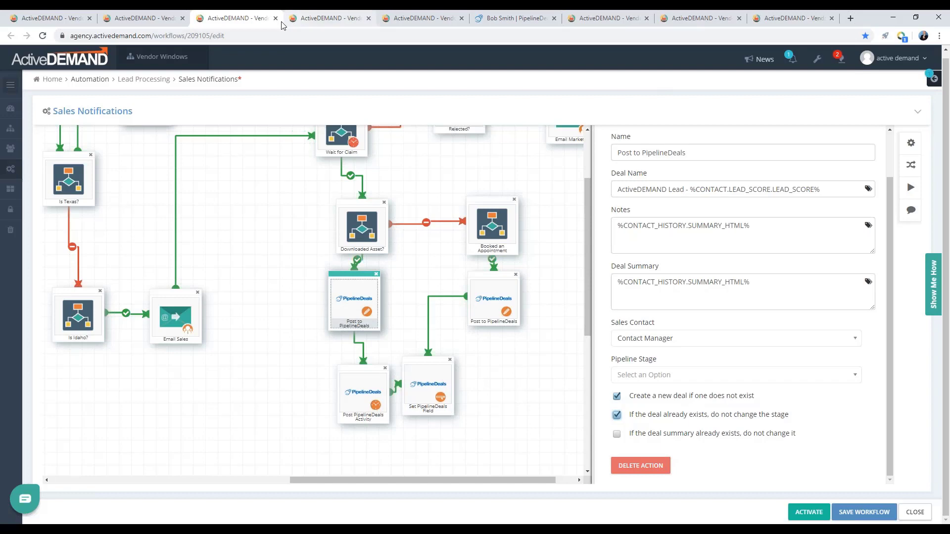
# Examine the contact fields in the PipelineDeals Field Mappings of the account's integrations
pyautogui.click(307, 20)
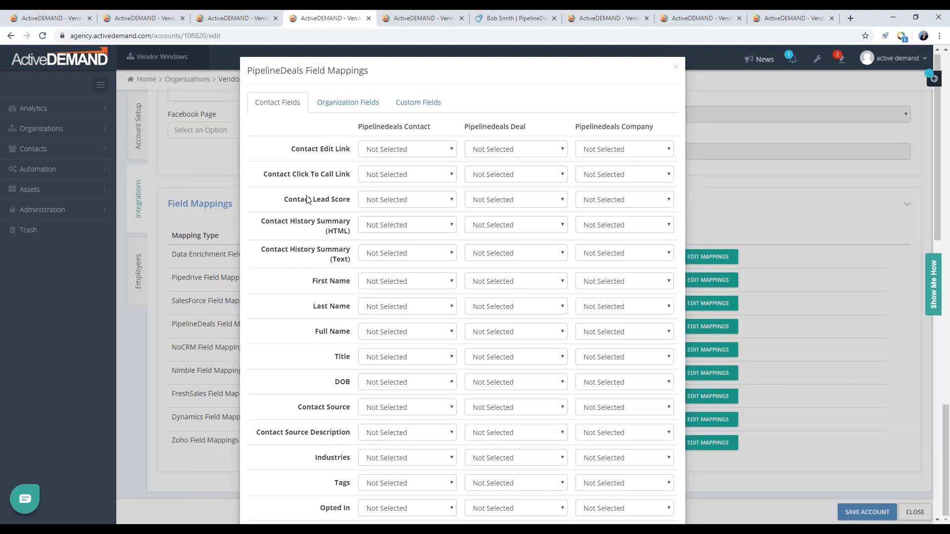
pyautogui.scroll(-10, 307, 200)
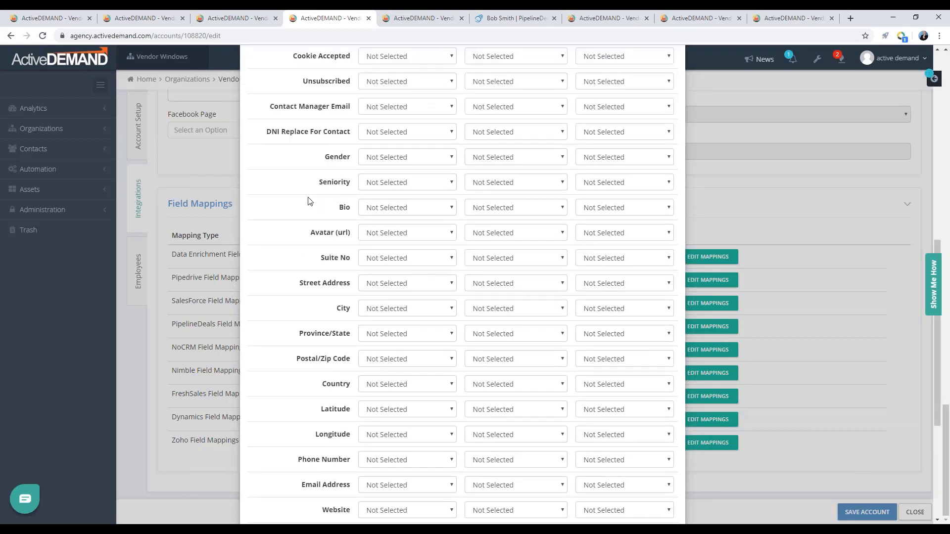
pyautogui.scroll(10, 309, 200)
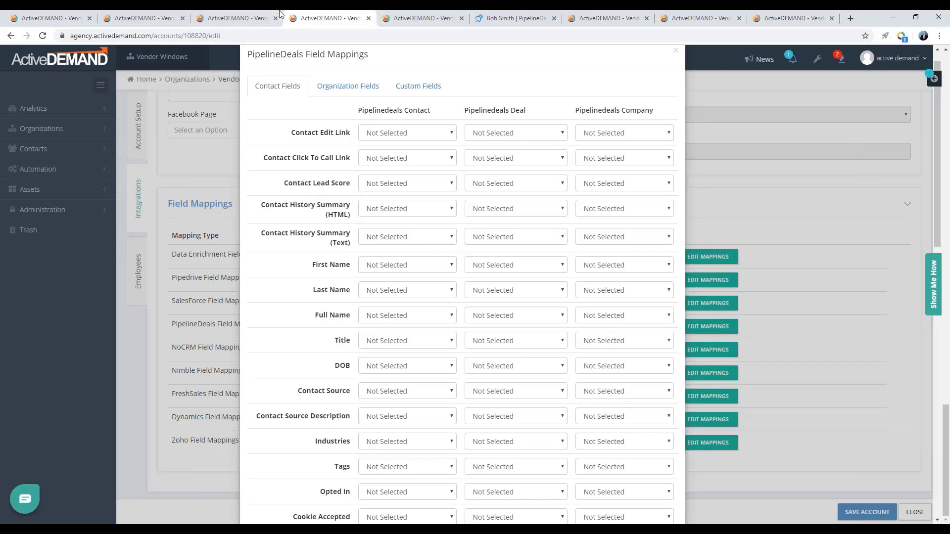
# Recheck the Sales Notifications workflow against the PipelineDeals field mappings and bring up the PipelineDeals Activity Posting workflow
pyautogui.click(243, 15)
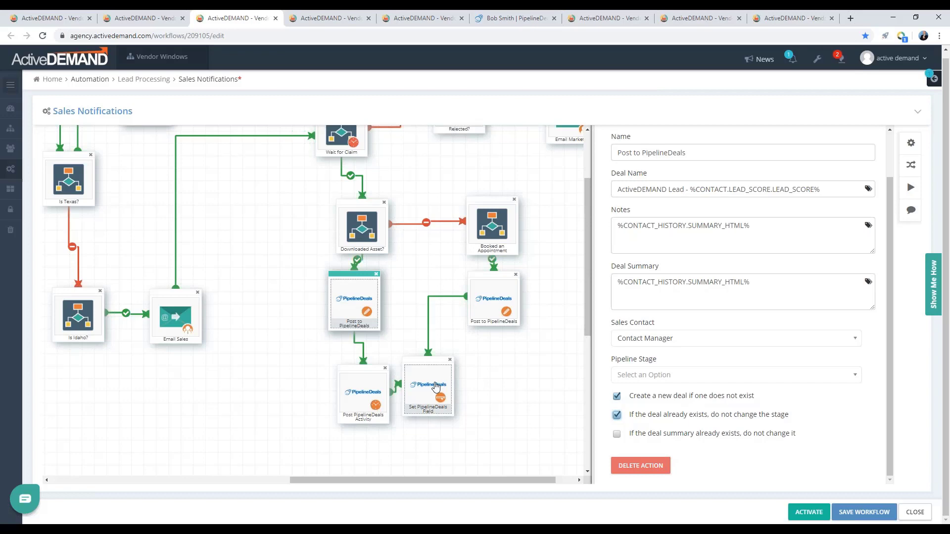
pyautogui.click(328, 22)
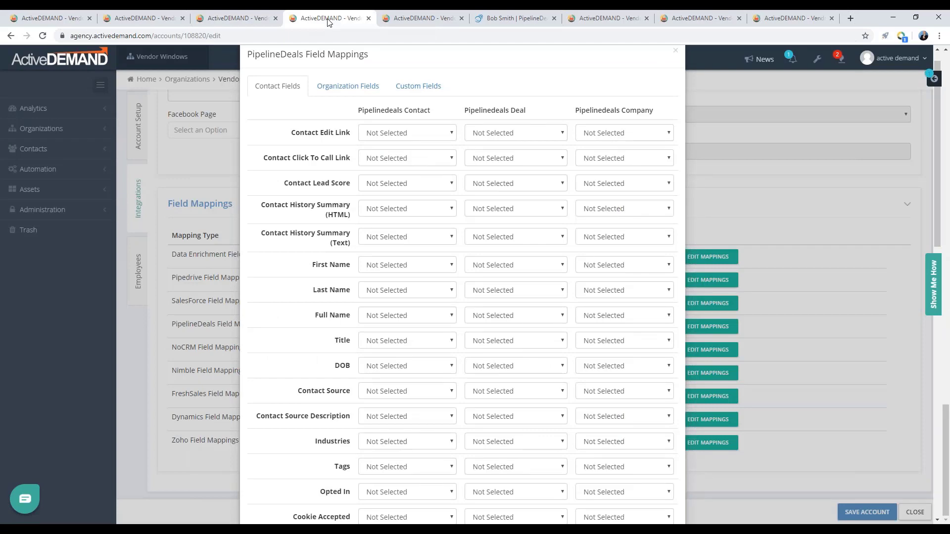
pyautogui.hotkey('ctrl', 'Tab')
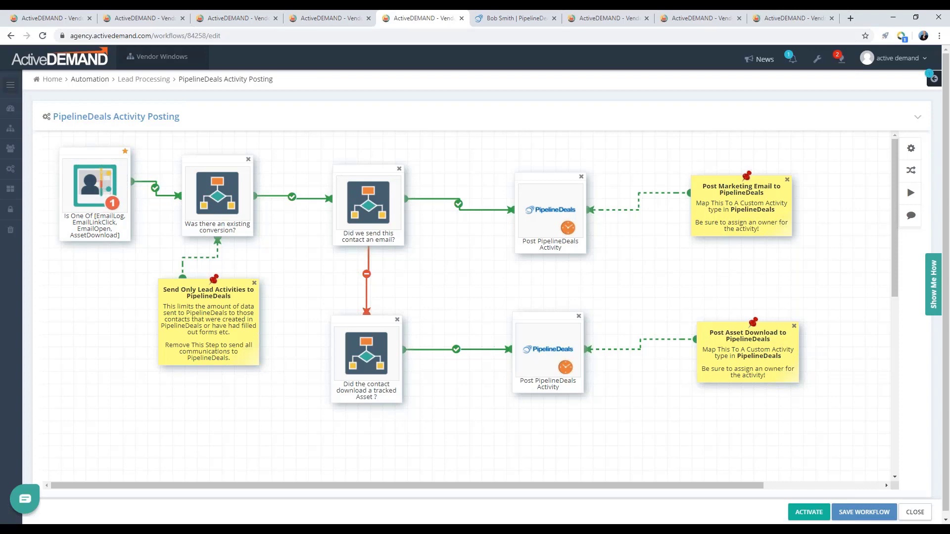
# Switch to the contact's PipelineDeals record and examine the Prospect Insights activity timeline and the logged email activities
pyautogui.click(497, 18)
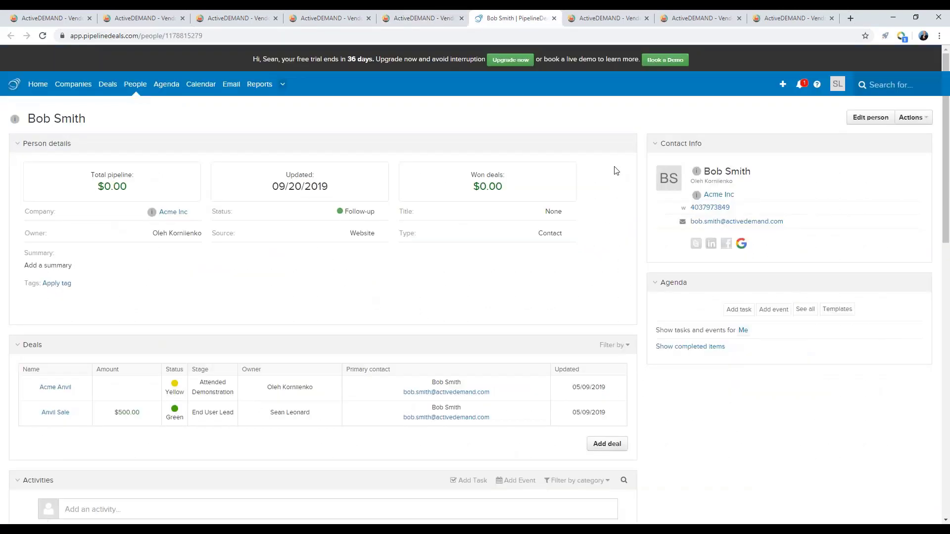
pyautogui.scroll(-10, 548, 302)
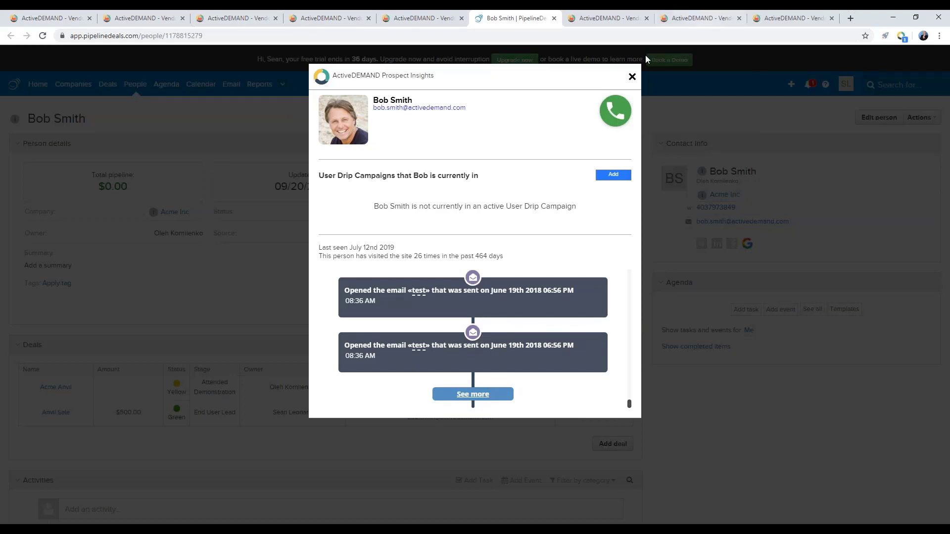
pyautogui.scroll(5, 497, 305)
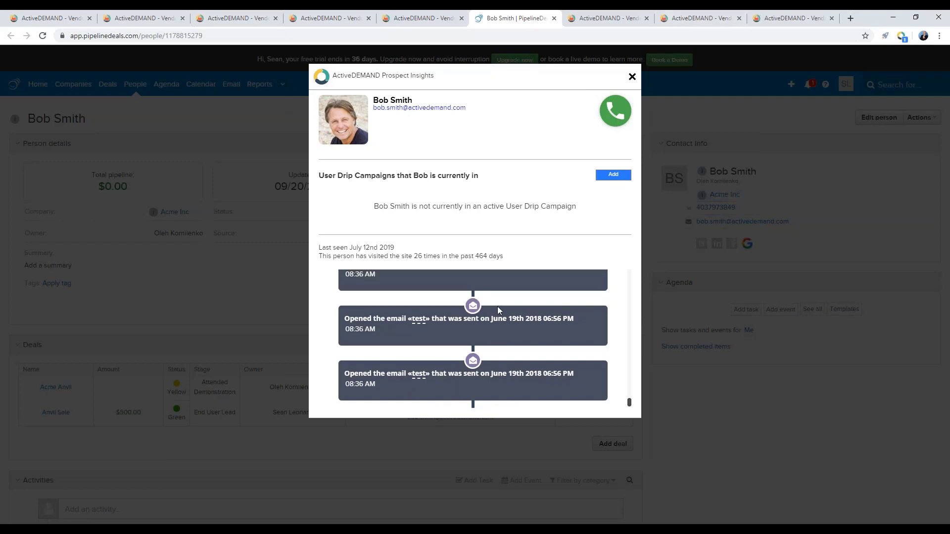
pyautogui.scroll(5, 497, 303)
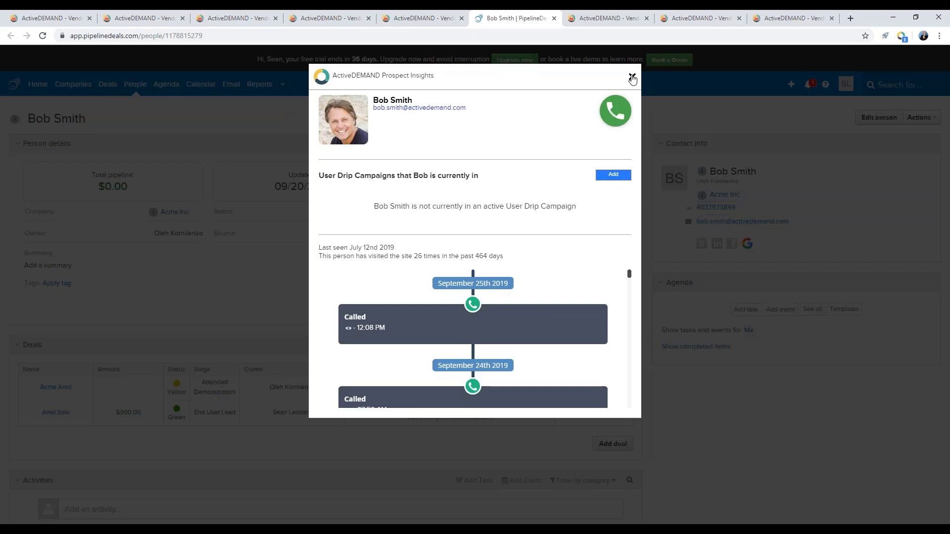
pyautogui.click(633, 78)
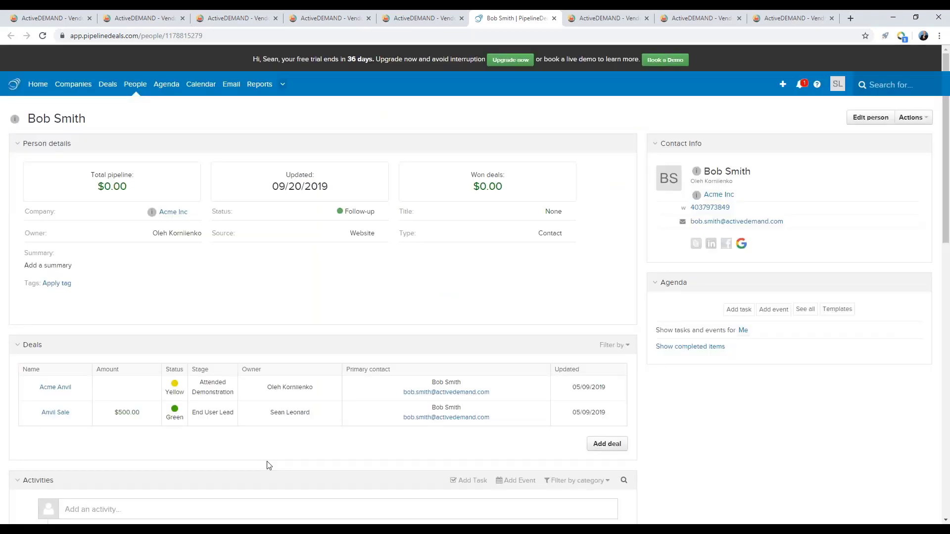
pyautogui.scroll(-4, 598, 400)
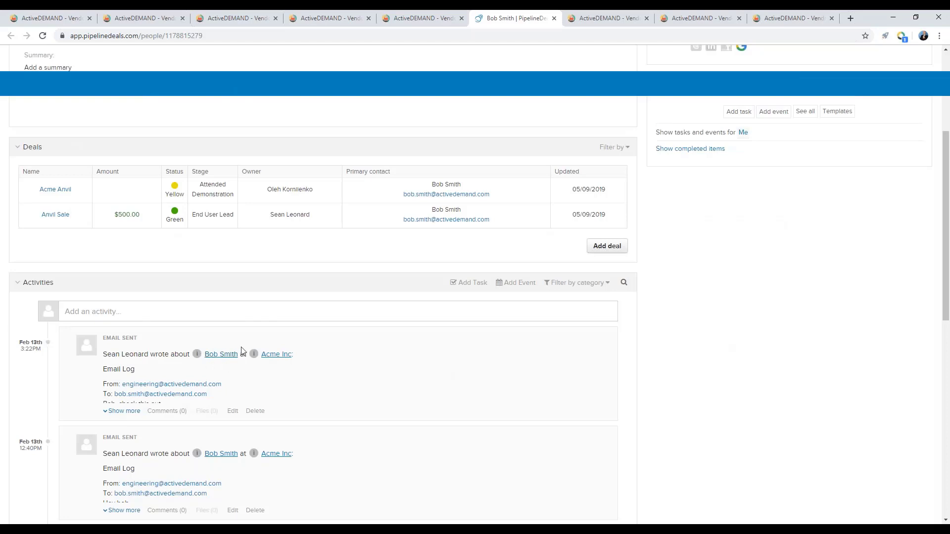
pyautogui.scroll(-1, 243, 351)
pyautogui.scroll(-2, 322, 297)
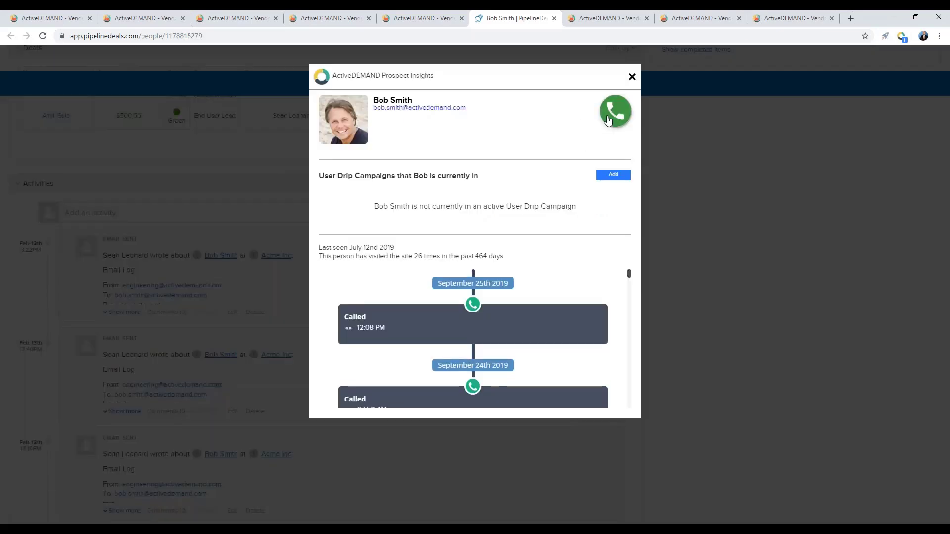
pyautogui.click(632, 76)
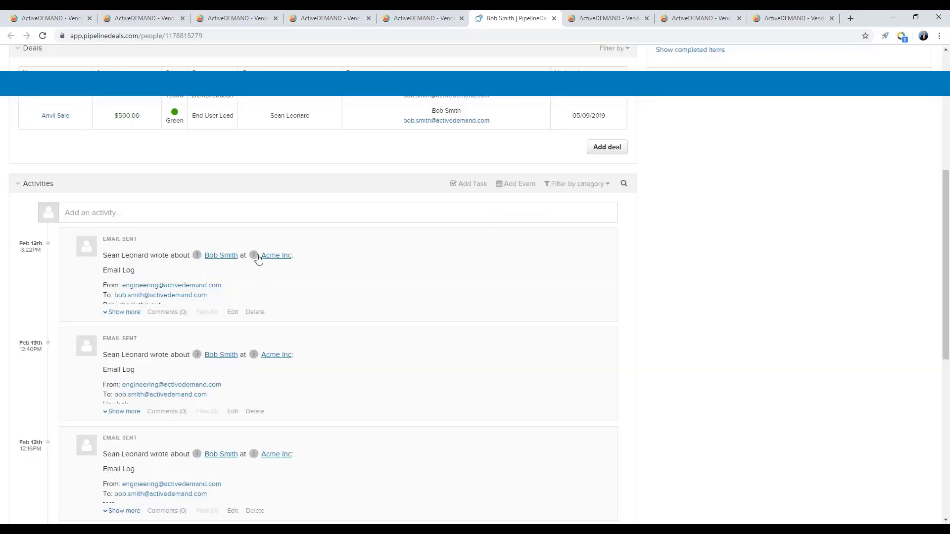
# Examine the Account Insights for Acme Inc from the latest logged email, and reopen the contact's Prospect Insights
pyautogui.click(255, 256)
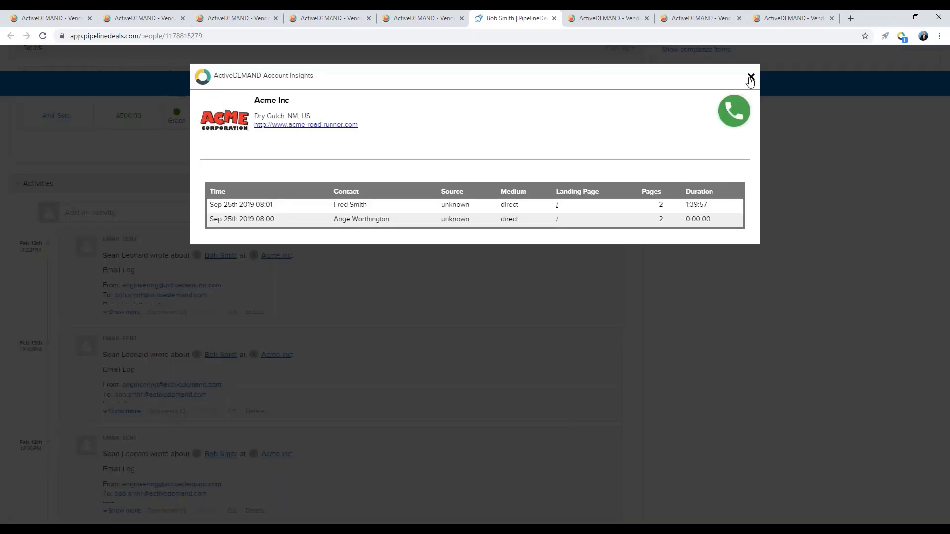
pyautogui.click(750, 77)
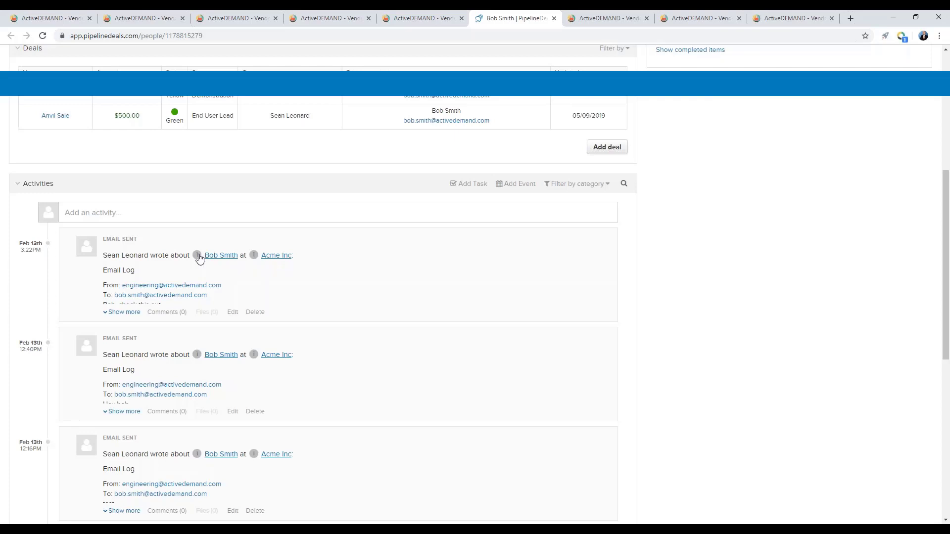
pyautogui.click(197, 256)
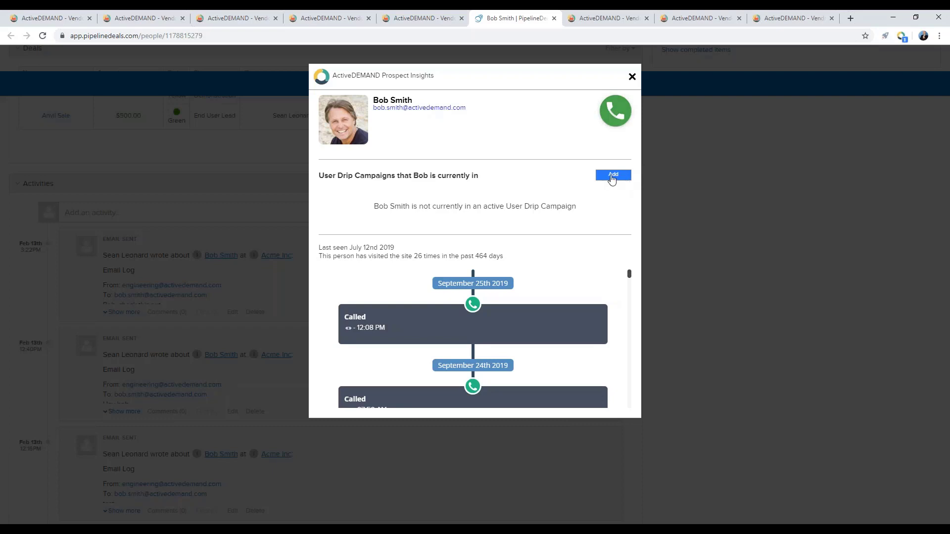
pyautogui.click(611, 176)
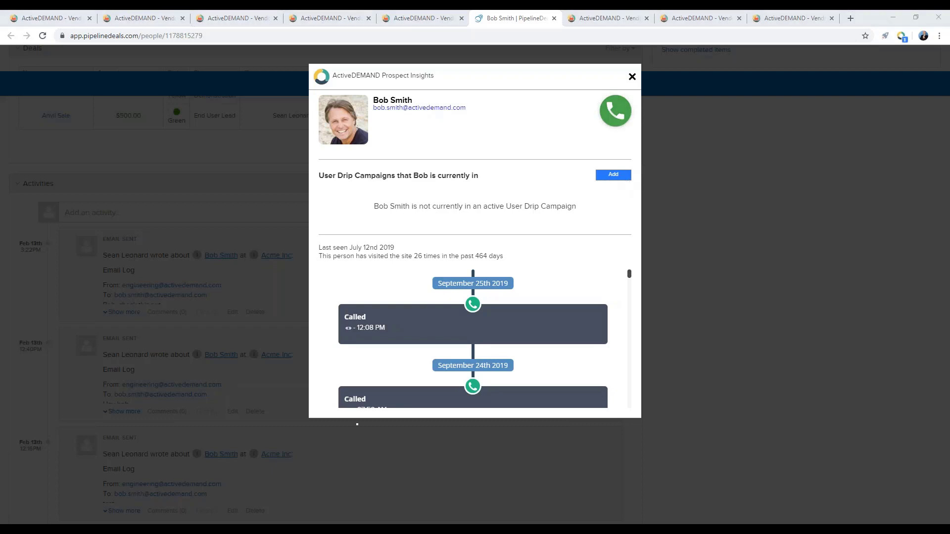
# Switch to PowerPoint, show slide 12 of the CRM integration deck, and return to the contact's Prospect Insights
pyautogui.hotkey('alt', 'Tab')
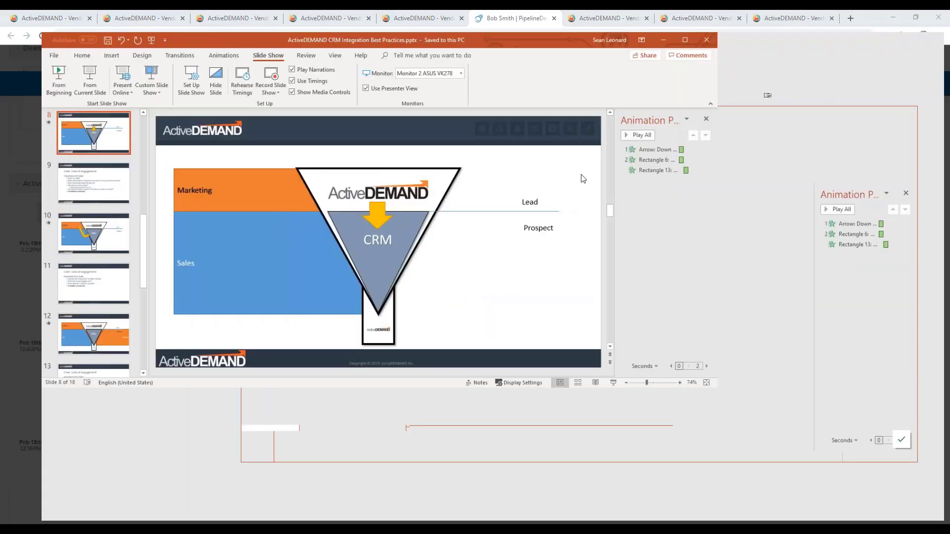
pyautogui.click(115, 438)
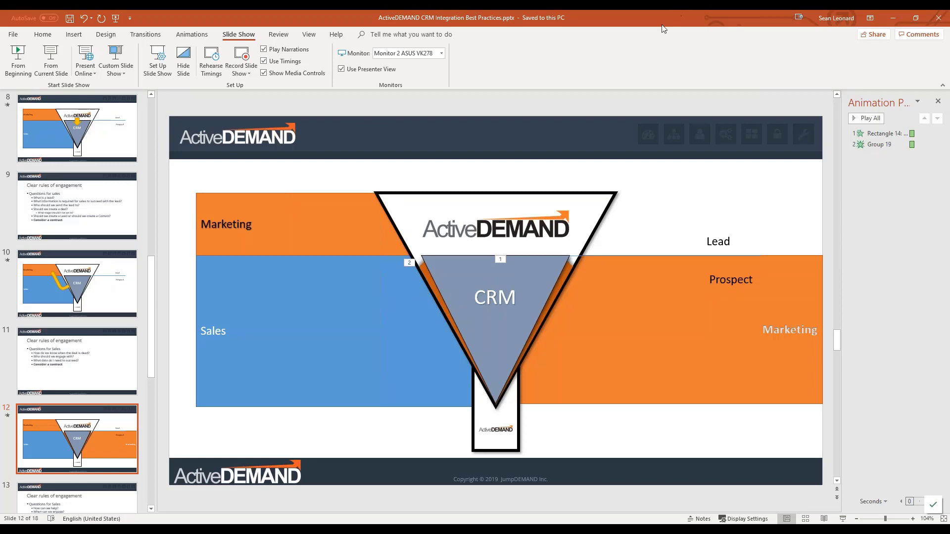
pyautogui.moveTo(663, 29); pyautogui.dragTo(168, 61)
pyautogui.click(253, 62)
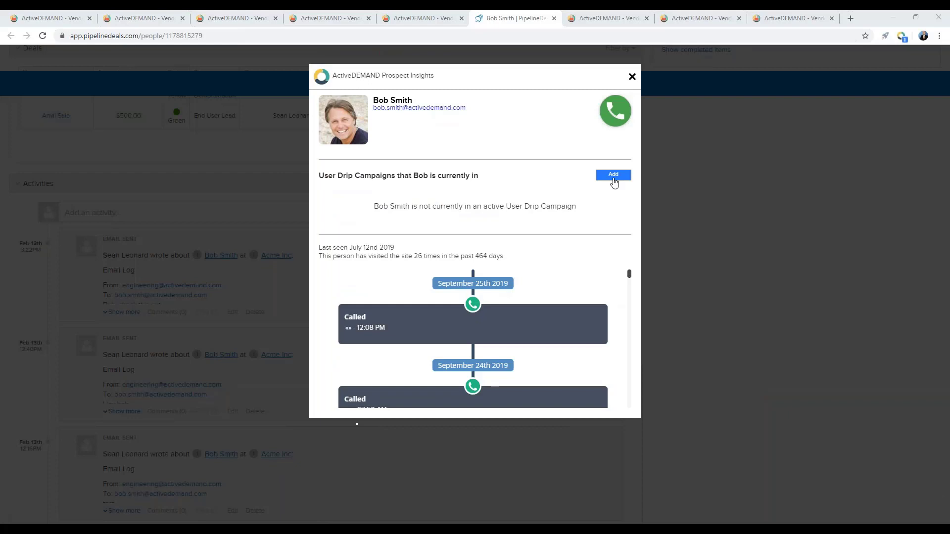
# List the contact's available user drip campaigns and examine the First Email, Here is my Calendar action in CRM Appointment Nurture - PipelineDeals
pyautogui.click(613, 176)
pyautogui.click(368, 175)
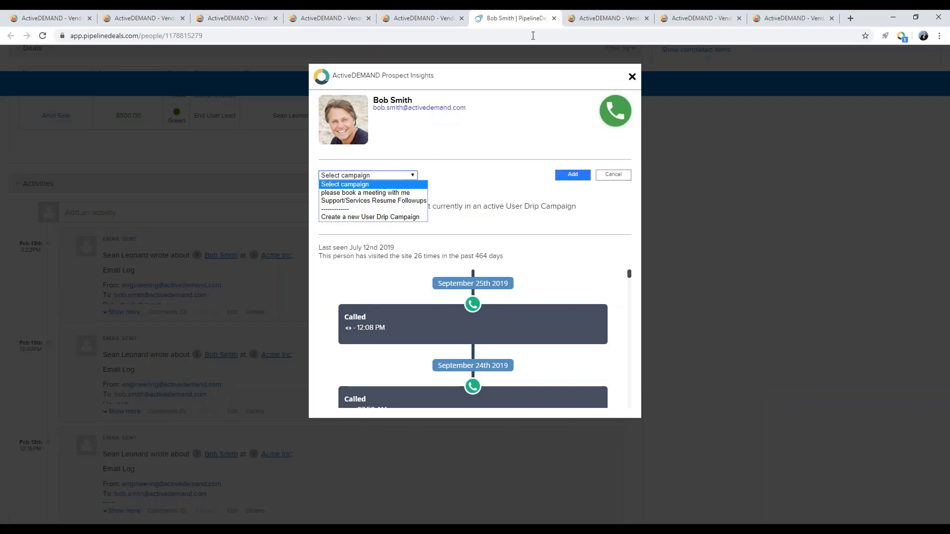
pyautogui.click(590, 17)
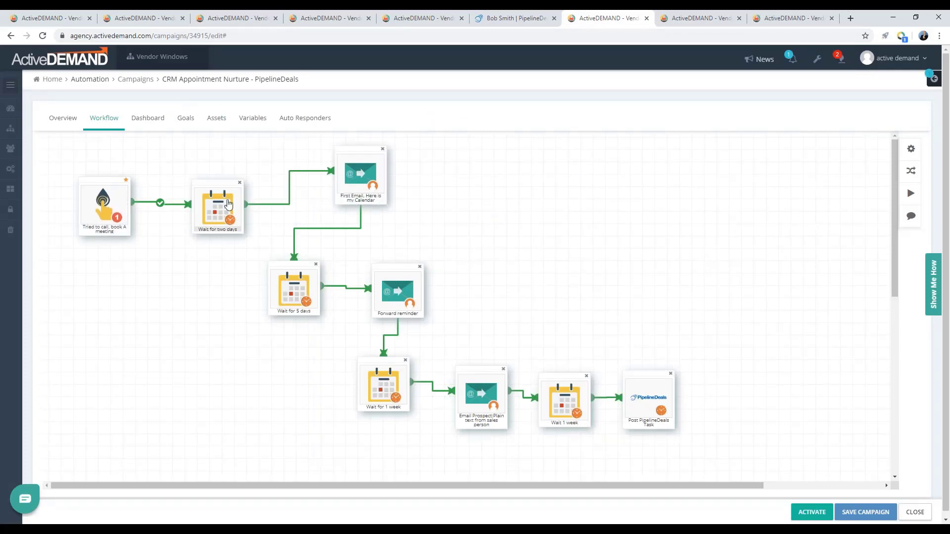
pyautogui.click(371, 178)
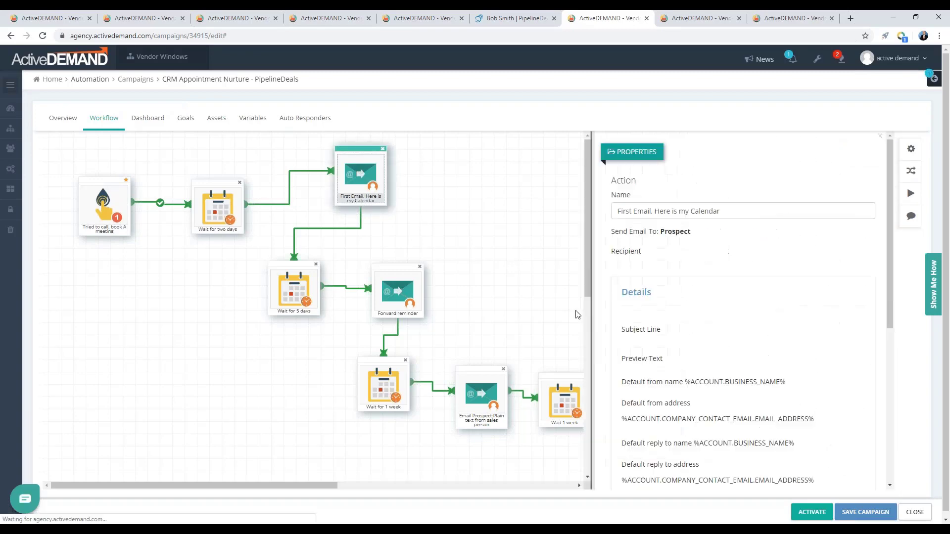
pyautogui.scroll(-5, 745, 340)
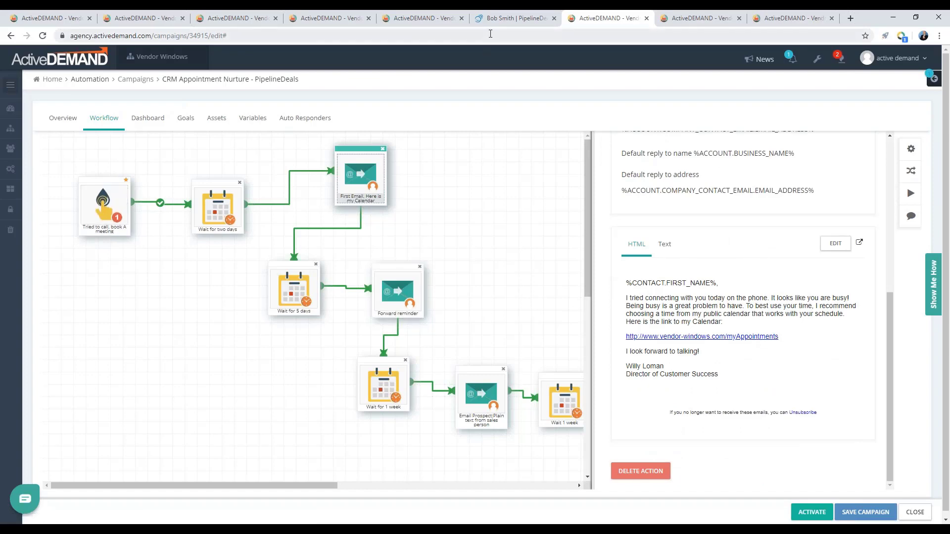
# Choose the please book a meeting with me drip campaign for the contact in Prospect Insights
pyautogui.click(515, 18)
pyautogui.click(342, 175)
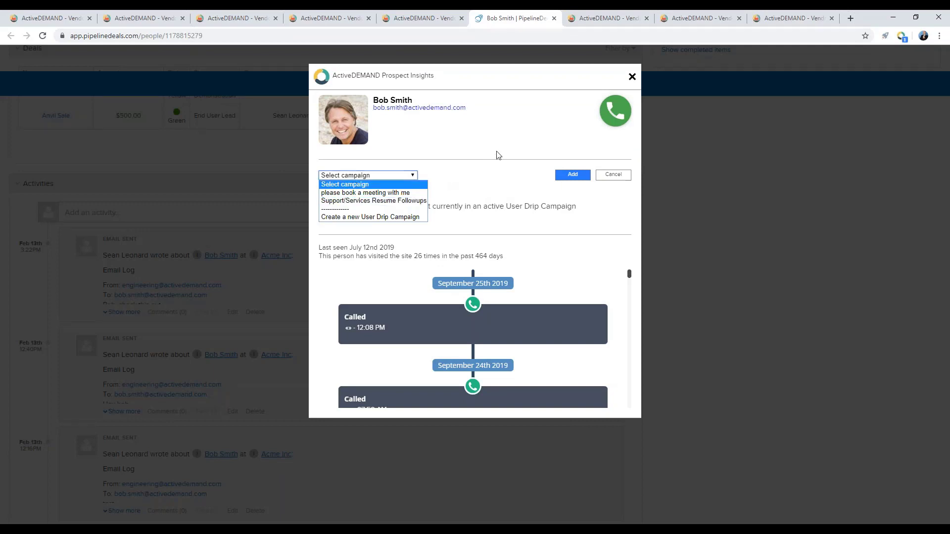
pyautogui.click(511, 128)
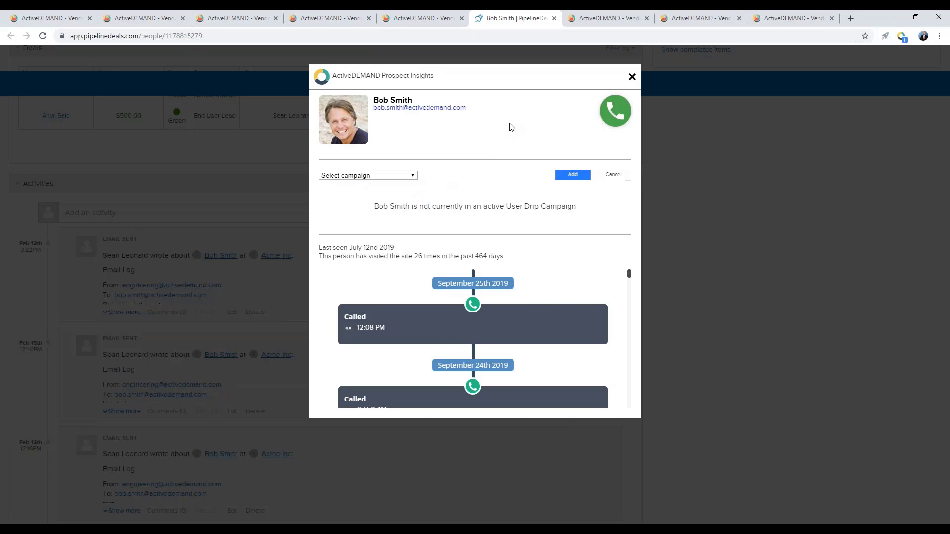
pyautogui.click(392, 176)
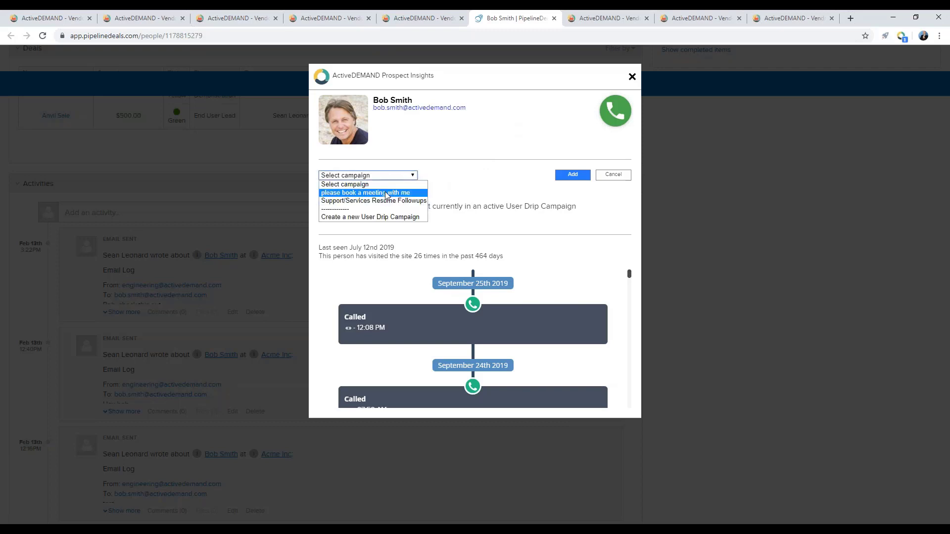
pyautogui.click(386, 193)
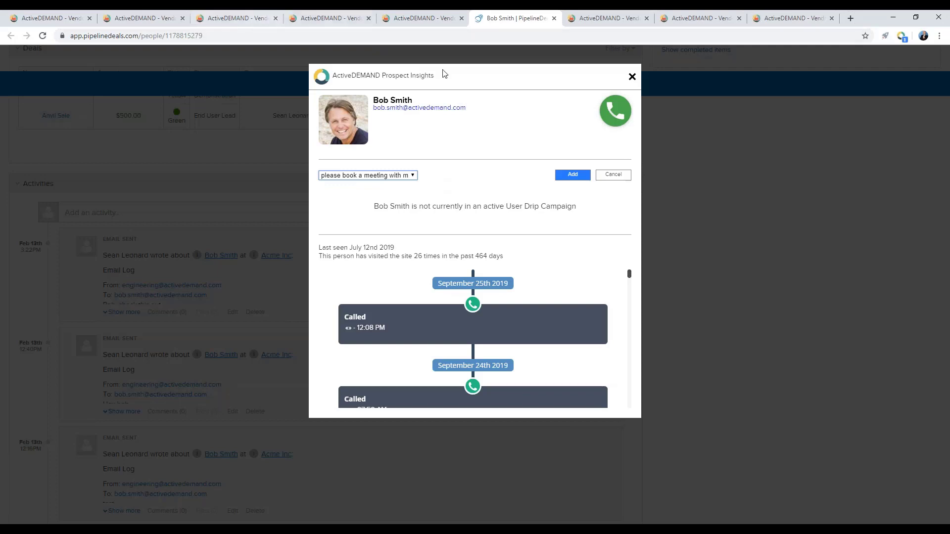
# Examine the goals and the overview settings of the CRM Appointment Nurture - PipelineDeals campaign
pyautogui.hotkey('ctrl', 'shift', 'Tab')
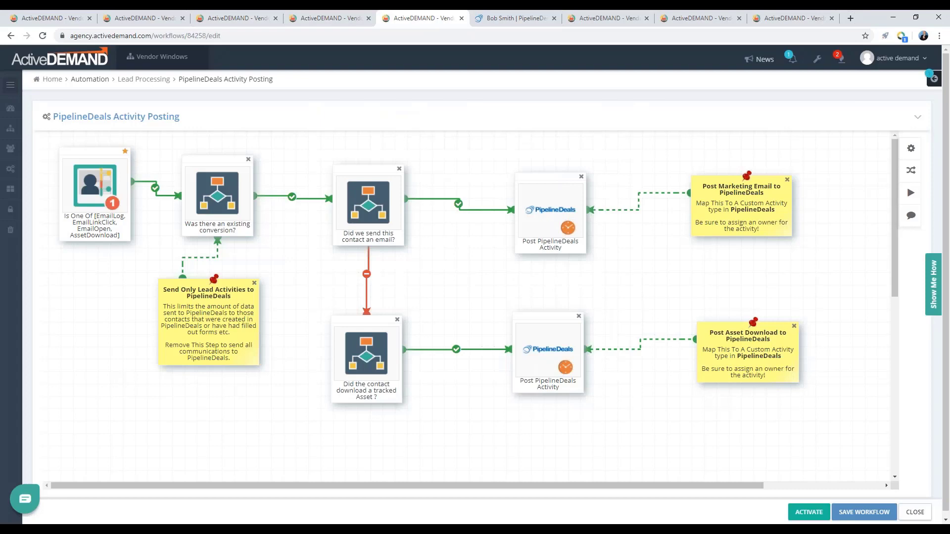
pyautogui.hotkey('ctrl', 'Tab')
pyautogui.hotkey('ctrl', 'Tab')
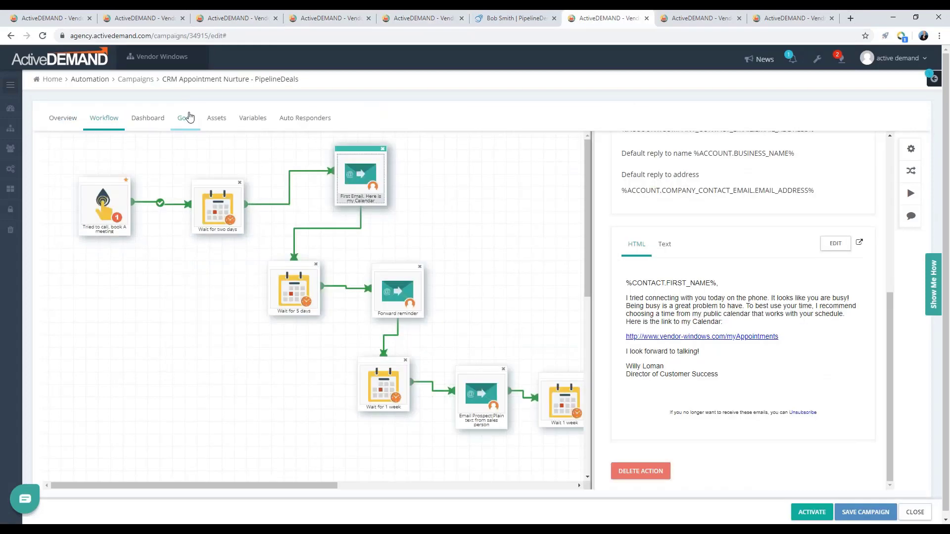
pyautogui.click(188, 122)
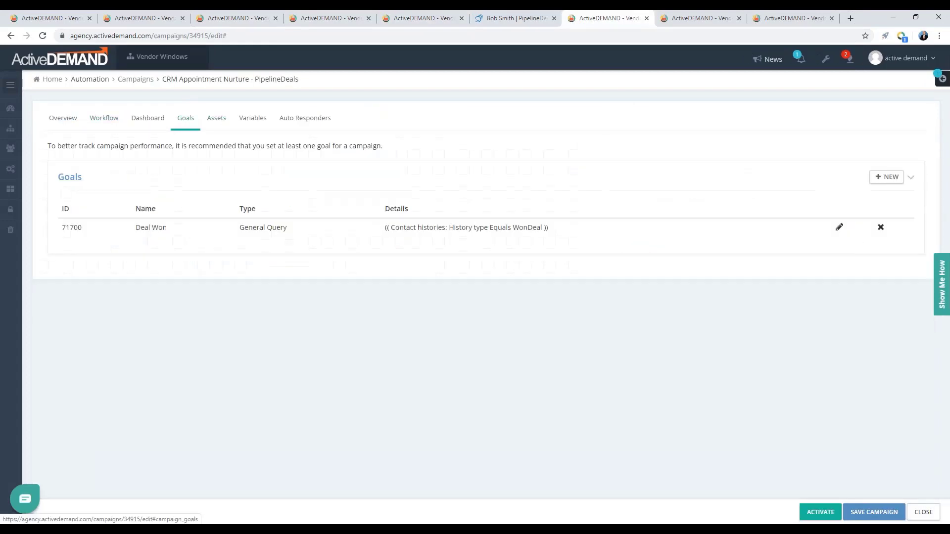
pyautogui.click(75, 119)
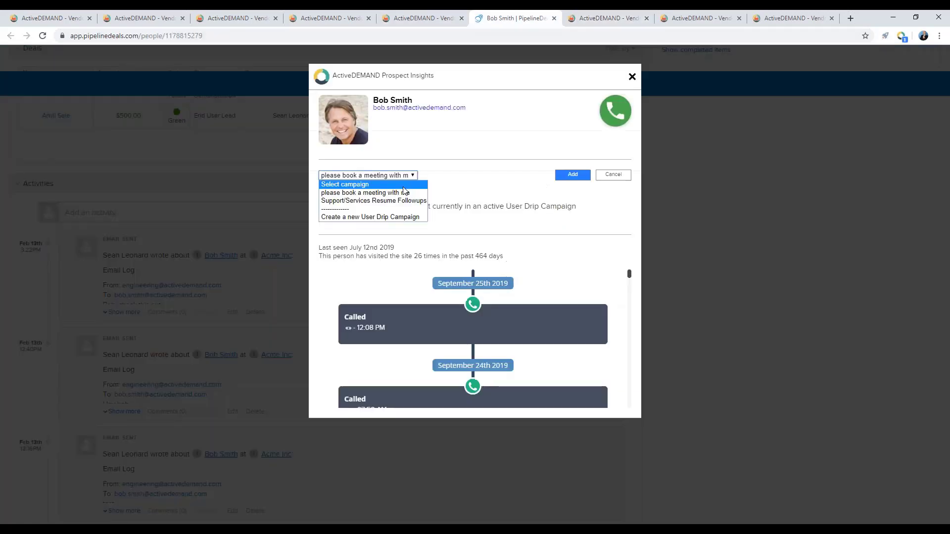
# Select Support/Services Resume Followups as the contact's drip campaign and return to the CRM Appointment Nurture - PipelineDeals workflow
pyautogui.click(369, 200)
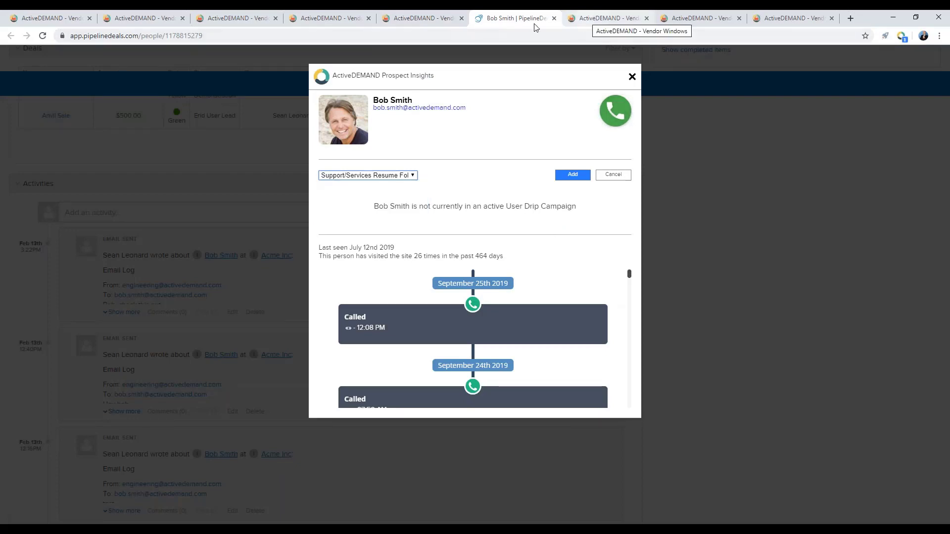
pyautogui.click(603, 18)
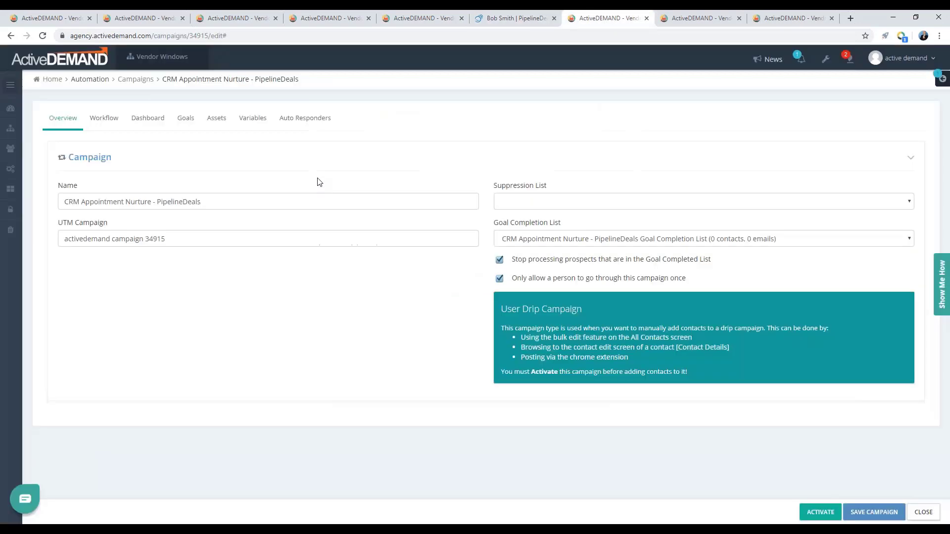
pyautogui.click(110, 124)
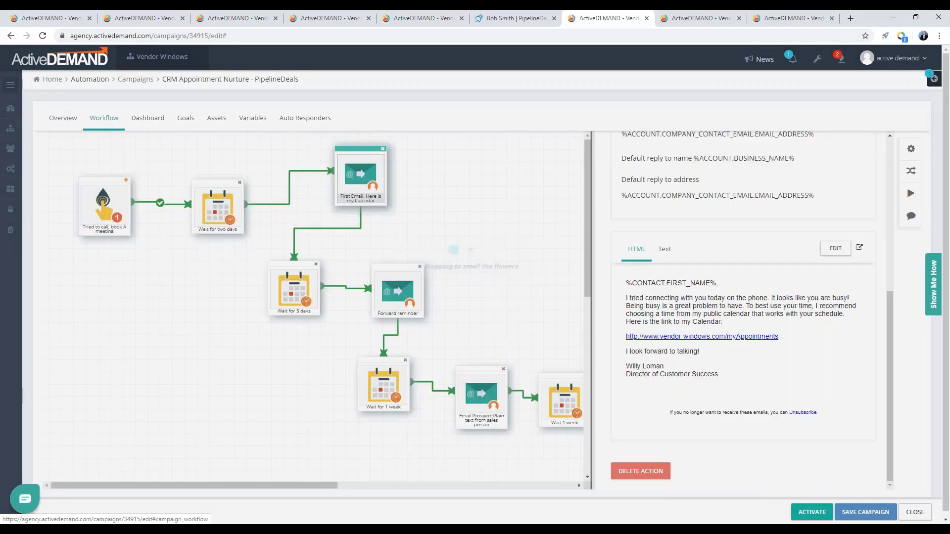
# Bring up the Prospect Unresponsive campaign's workflow and examine the conditions of its Contact Changed trigger
pyautogui.hotkey('ctrl', 'Tab')
pyautogui.moveTo(166, 79); pyautogui.dragTo(228, 79)
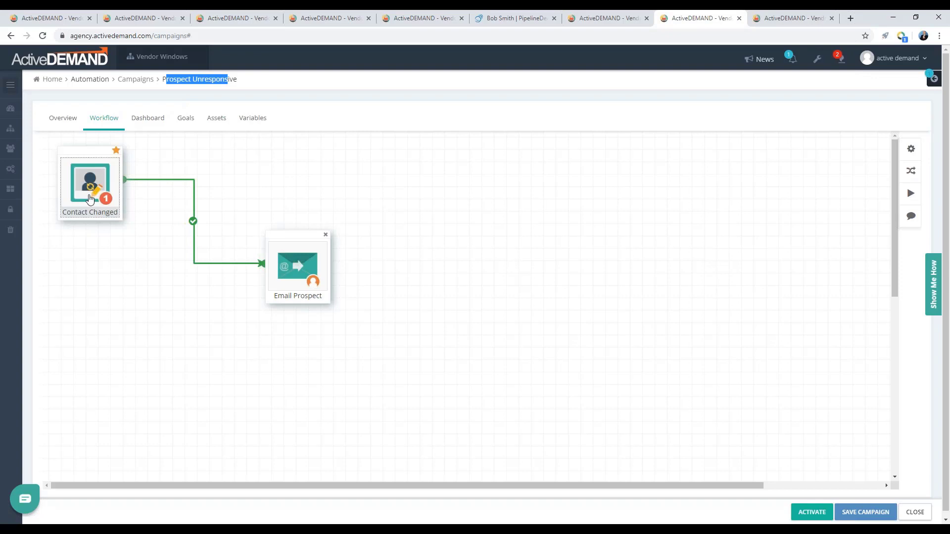
pyautogui.click(89, 199)
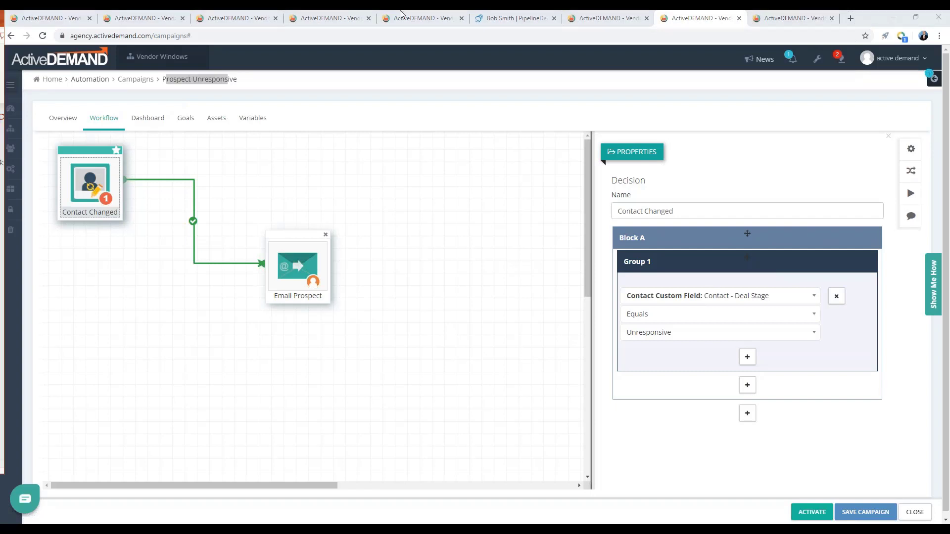
# Switch to PowerPoint and bring up slide 14 with the marketing and sales funnel
pyautogui.moveTo(400, 13); pyautogui.dragTo(500, 14)
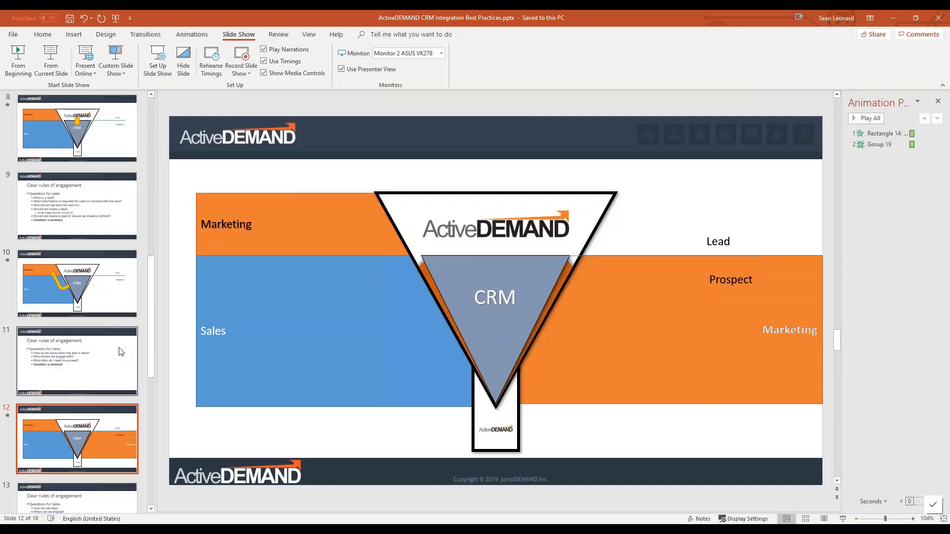
pyautogui.scroll(-5, 108, 297)
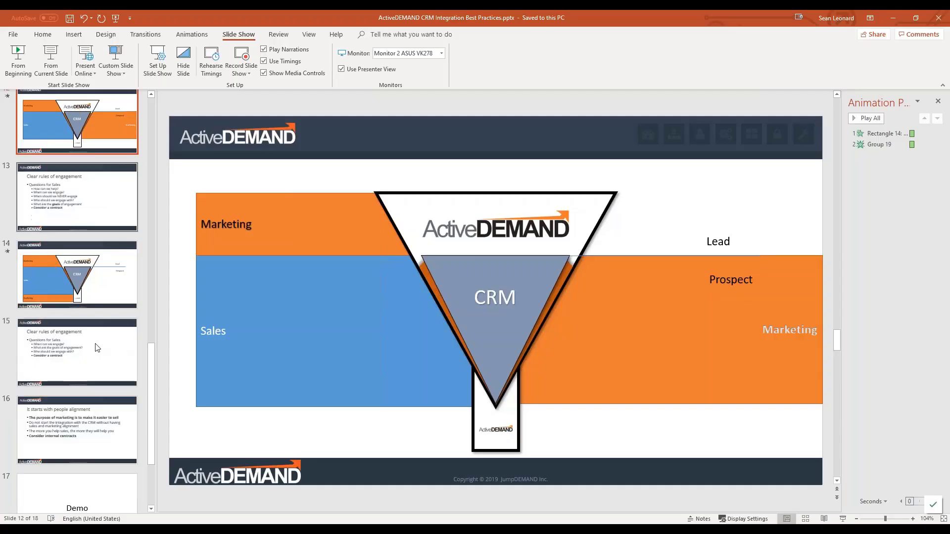
pyautogui.click(108, 297)
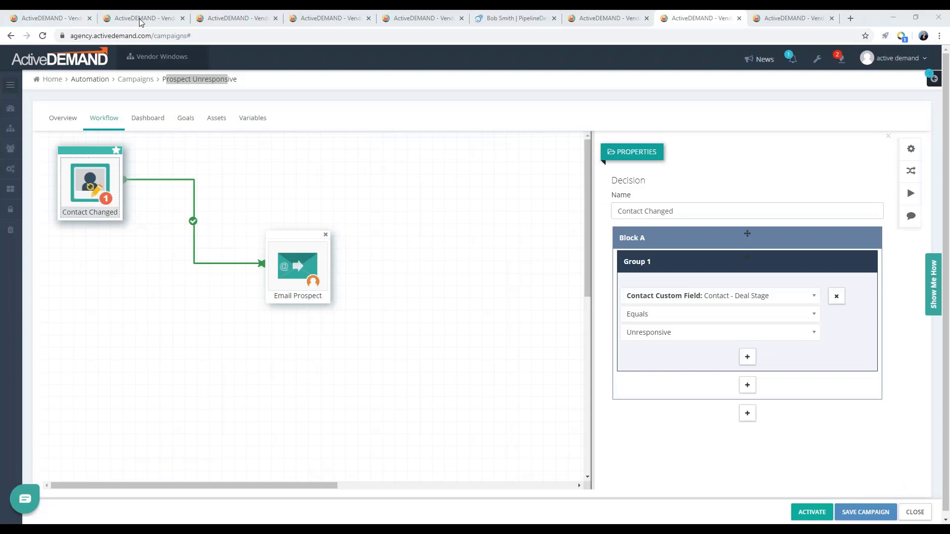
# Bring up the Customer Reviews and Testimonials campaign's workflow and read through the review request email in its Email Prospect:HTML Email action
pyautogui.hotkey('ctrl', 'Tab')
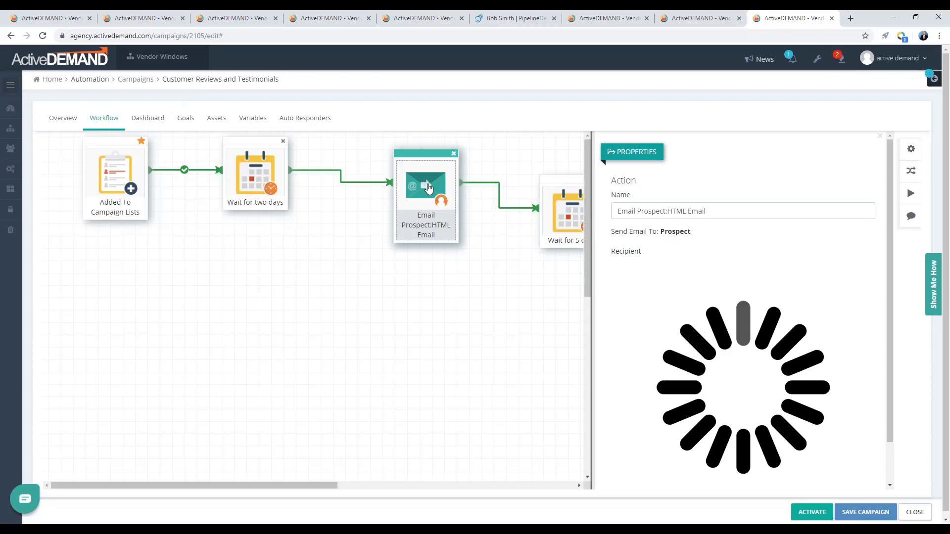
pyautogui.scroll(-4, 735, 367)
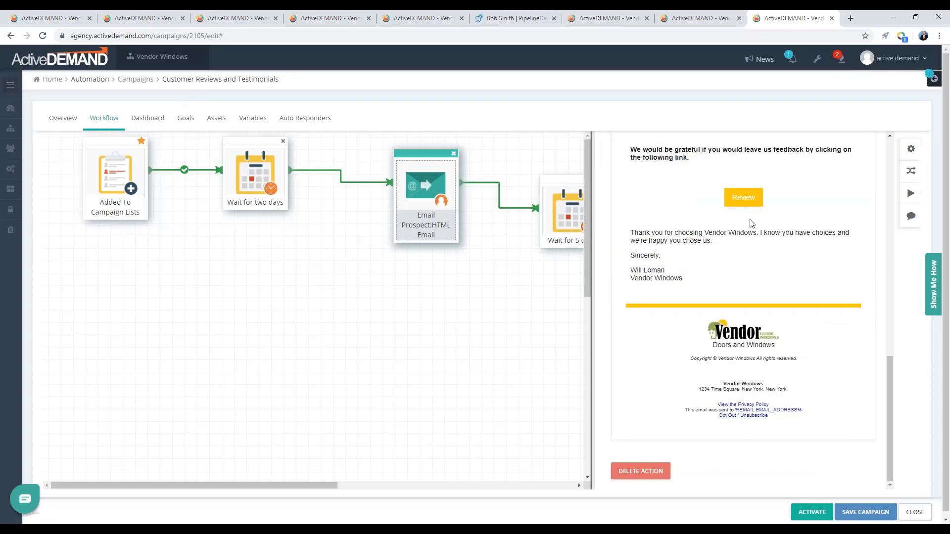
pyautogui.scroll(2, 751, 223)
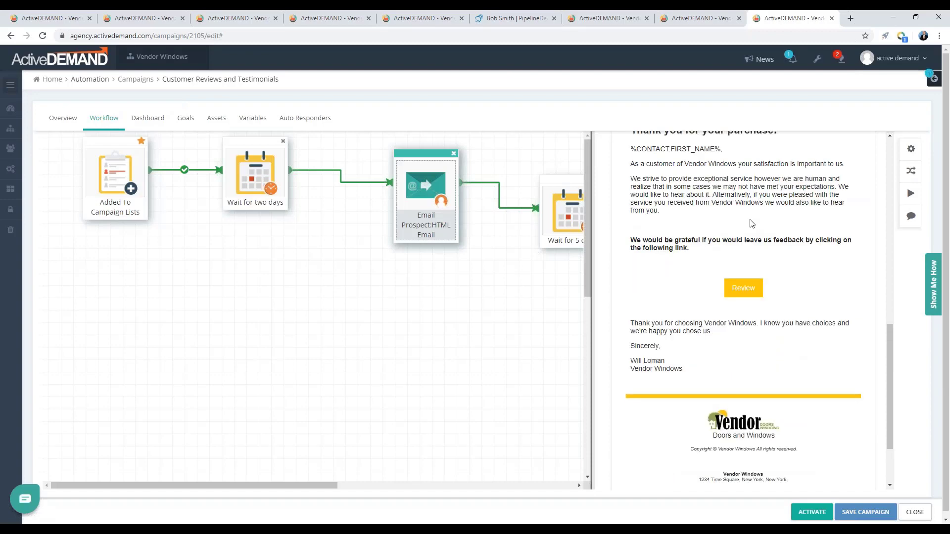
pyautogui.scroll(1, 750, 224)
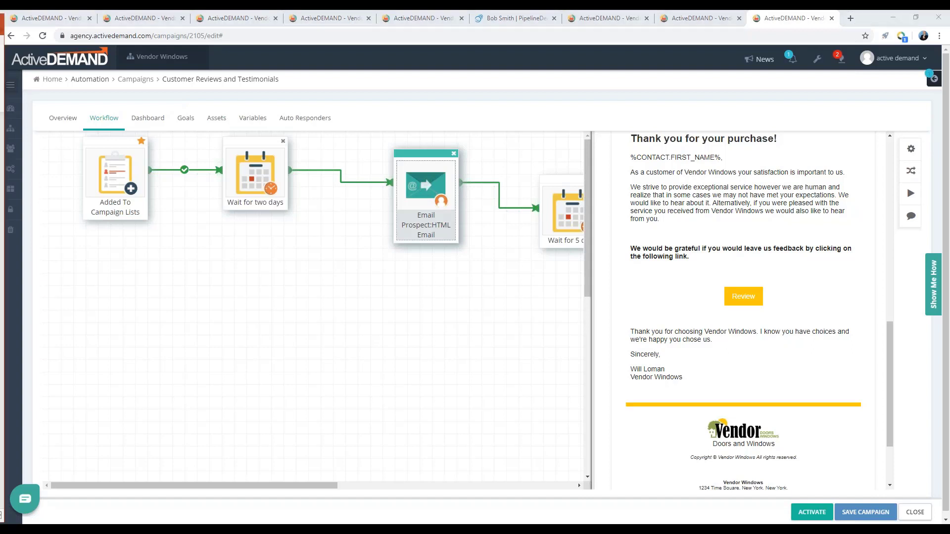
# Switch to PowerPoint and bring up slide 16, "It starts with people alignment"
pyautogui.moveTo(0, 148); pyautogui.dragTo(130, 240)
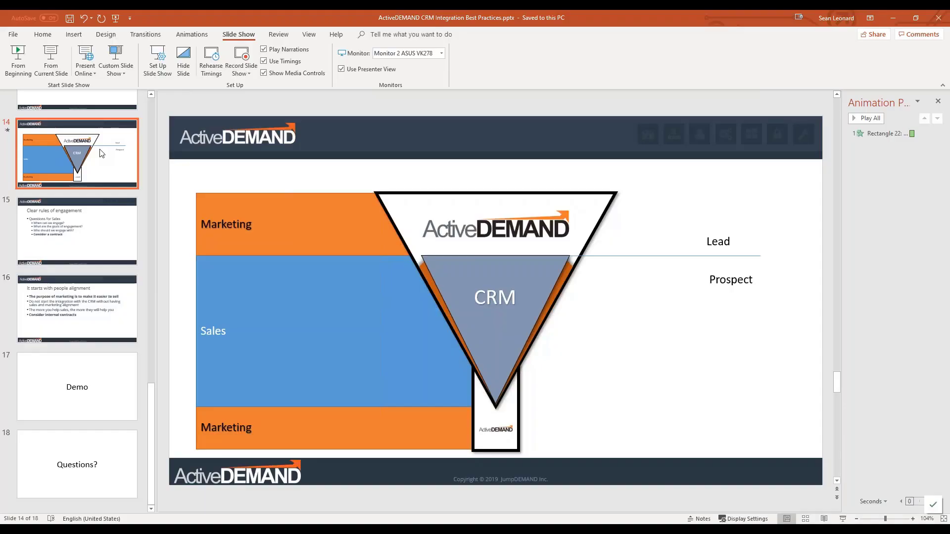
pyautogui.click(81, 306)
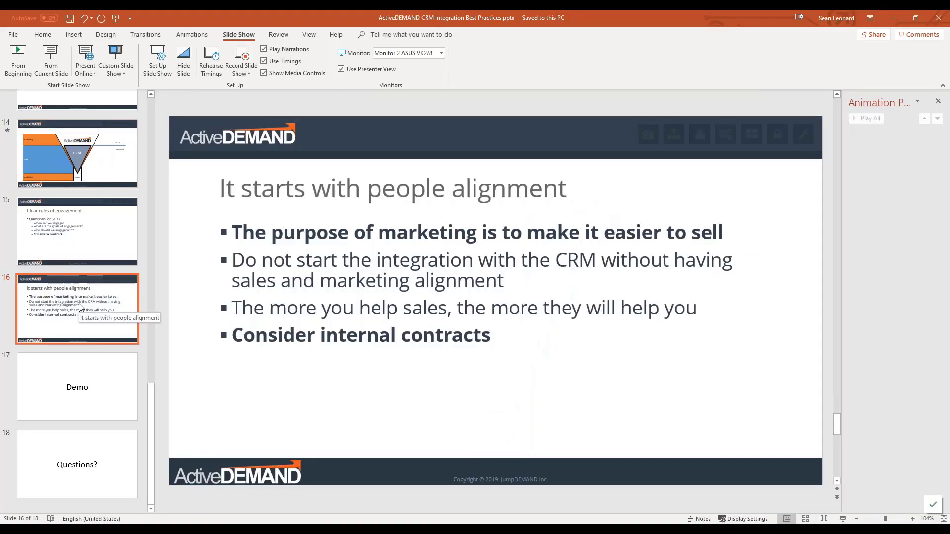